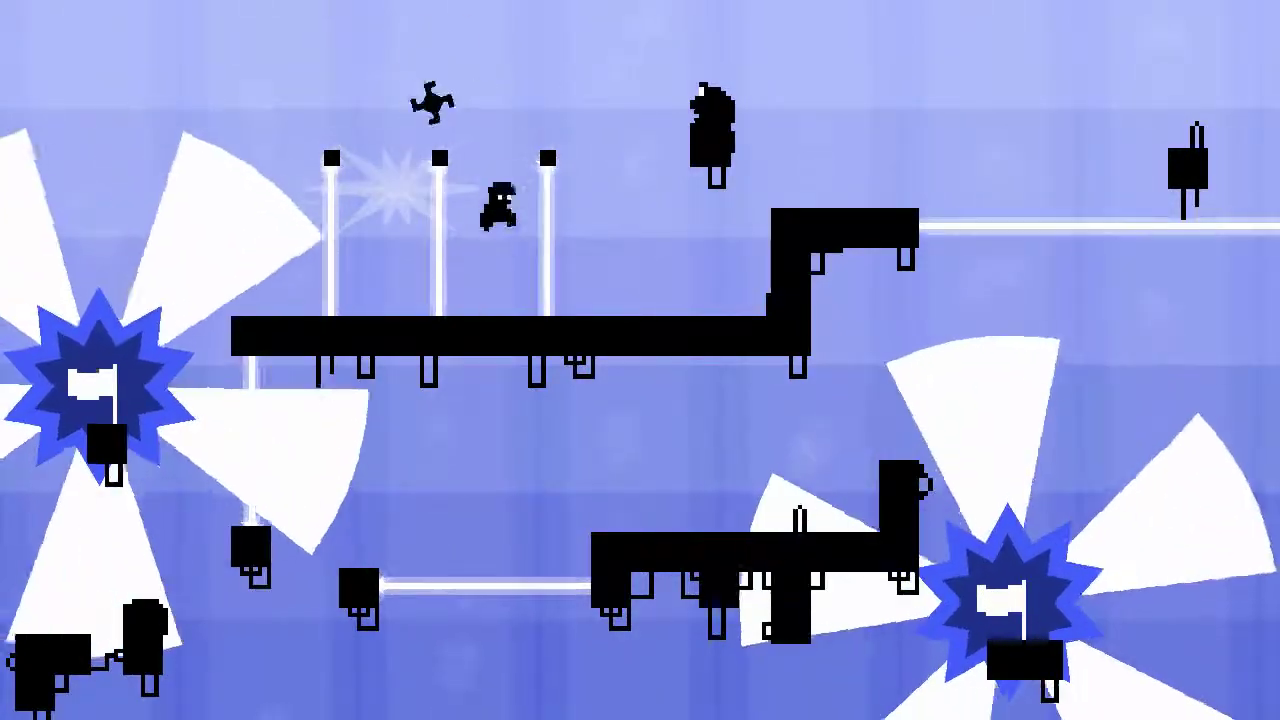
key(Right)
key(Right)
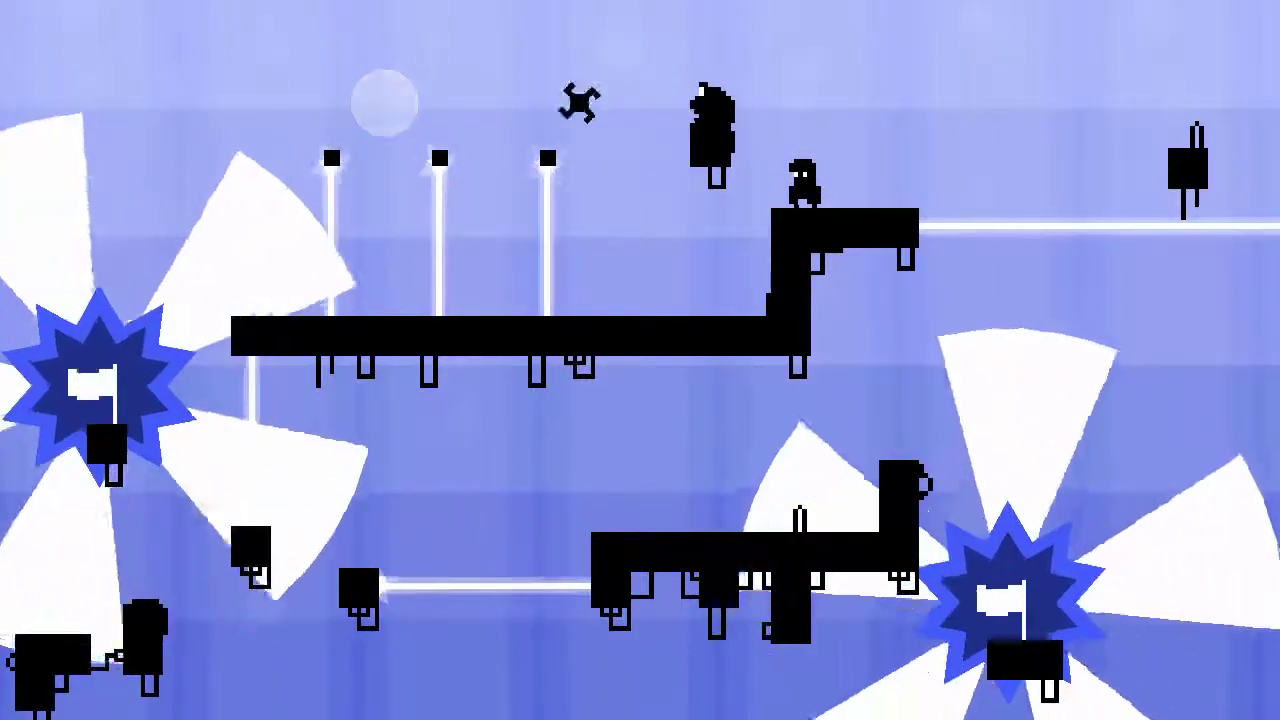
key(Right)
key(Up)
key(Right)
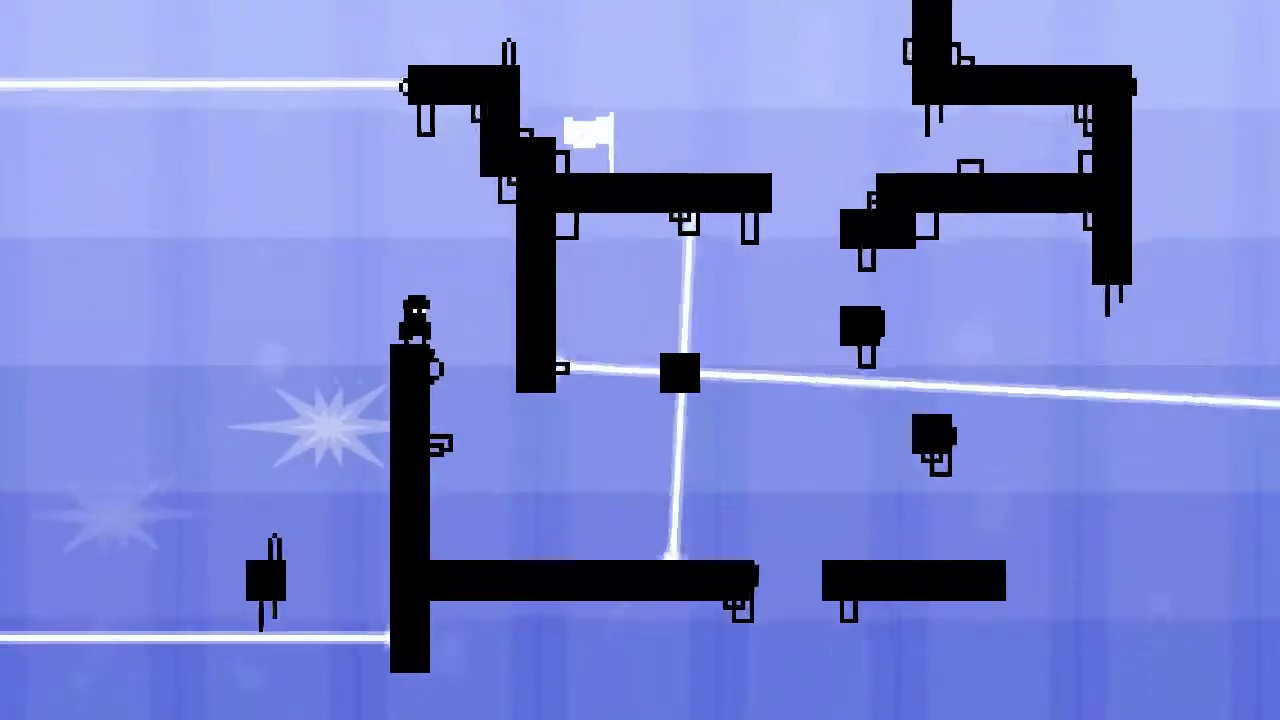
key(Left)
key(Right)
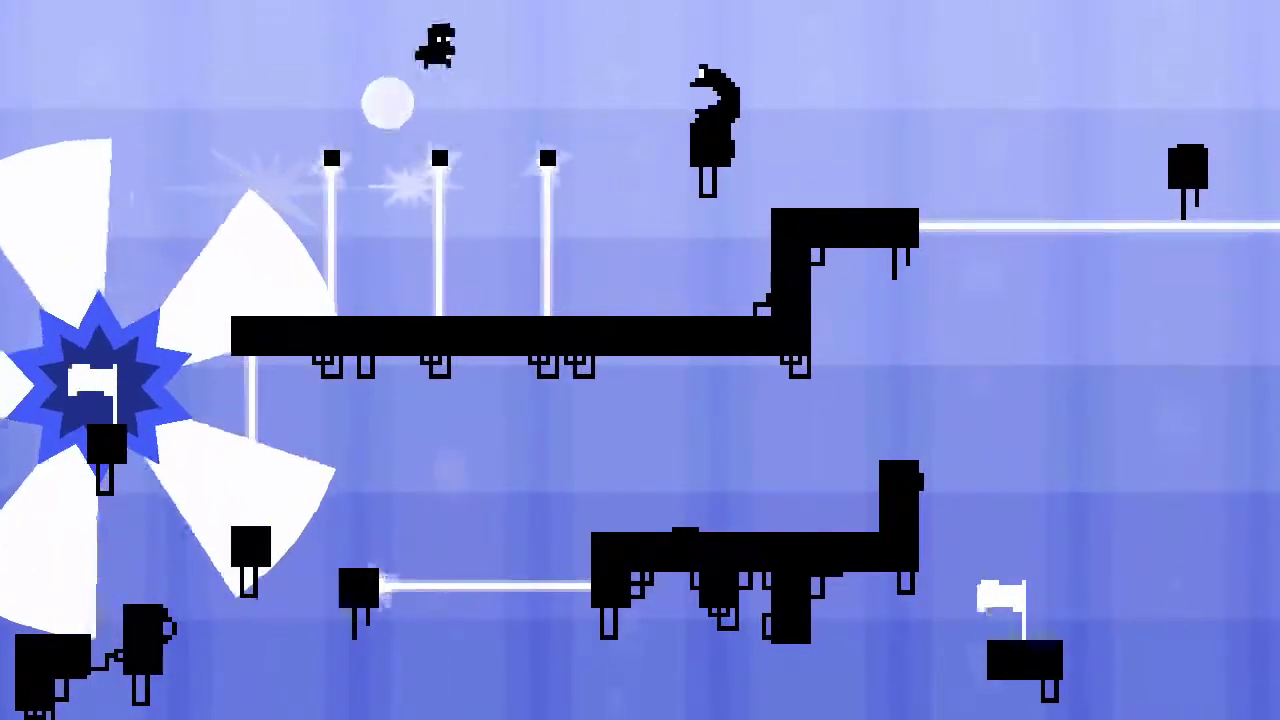
key(Right)
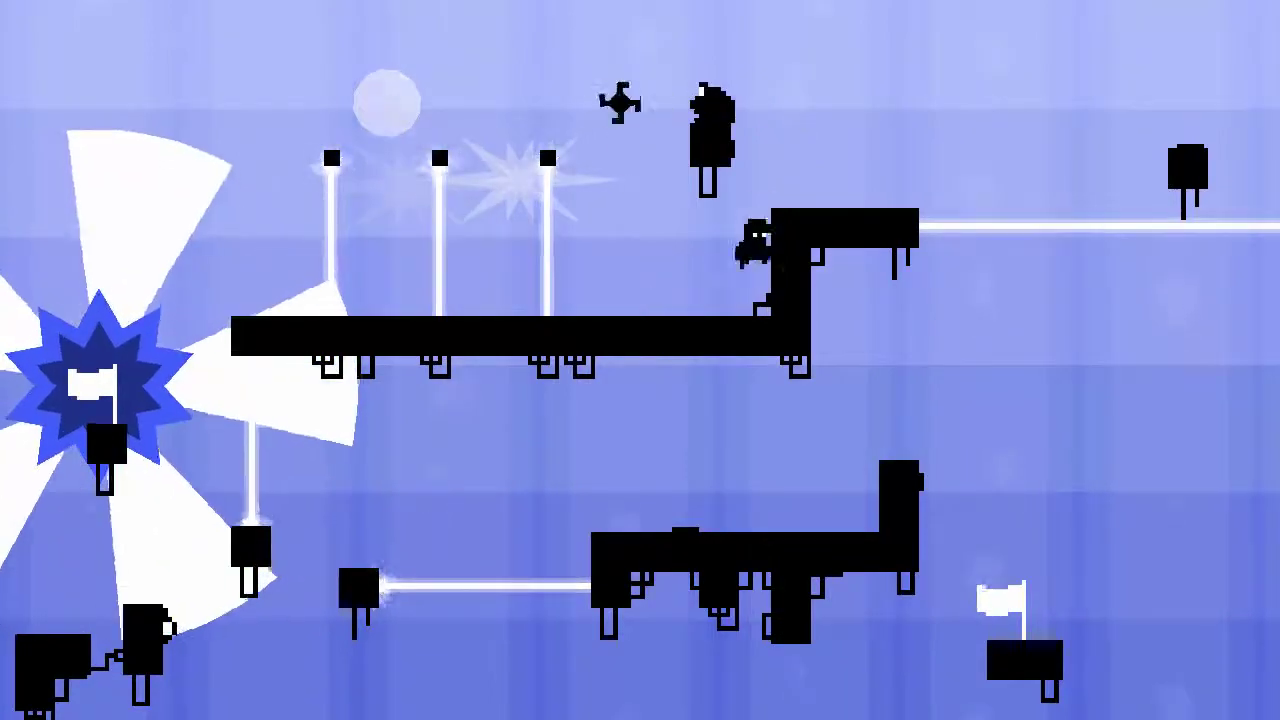
key(Right)
key(Right)
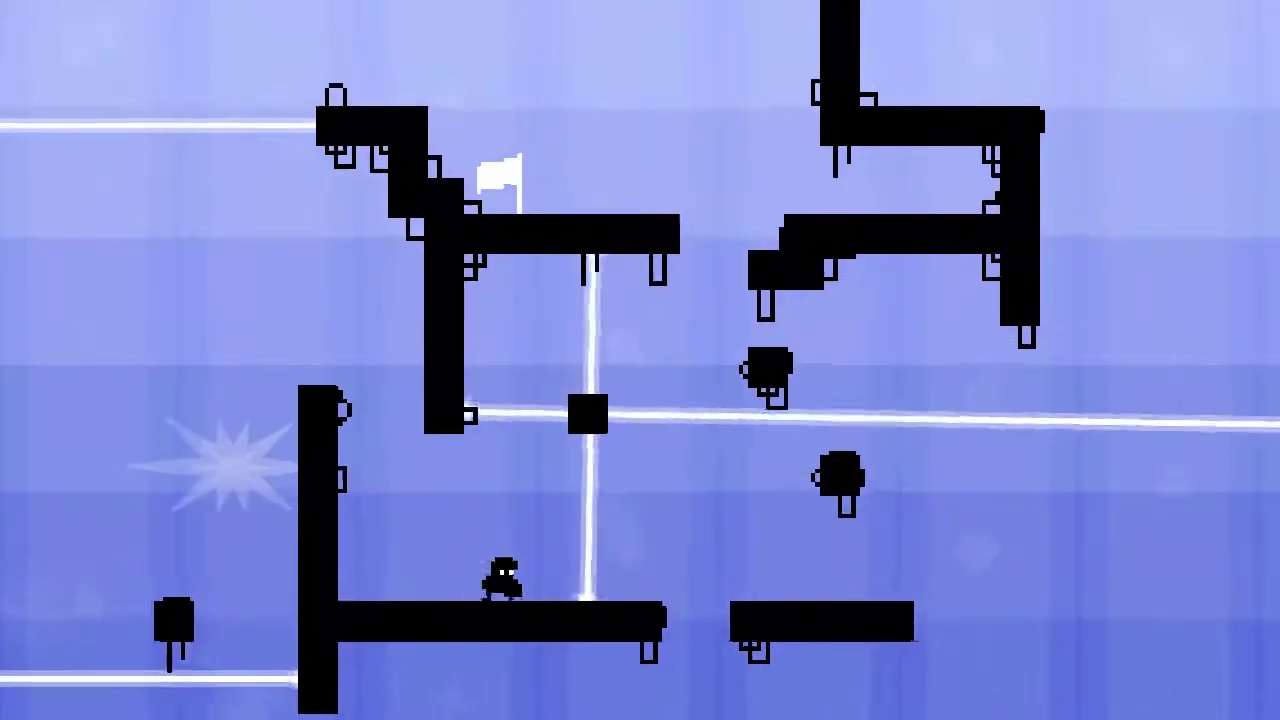
key(Right)
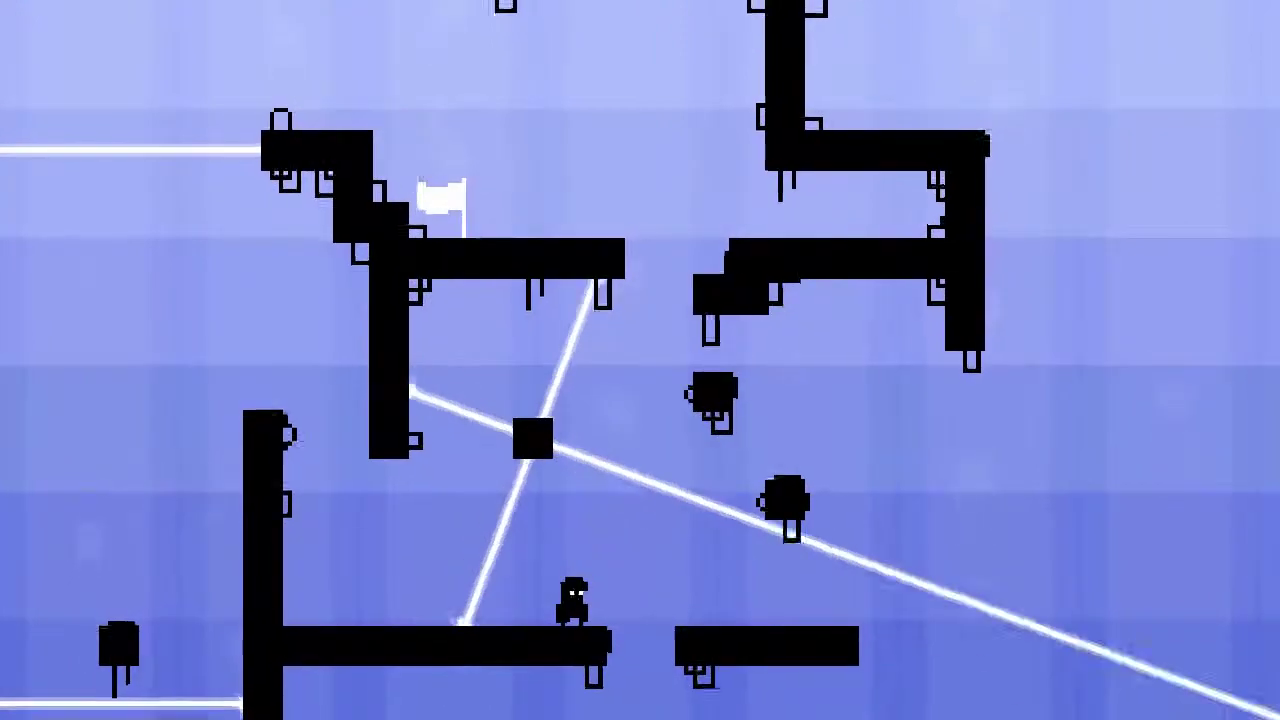
key(Up)
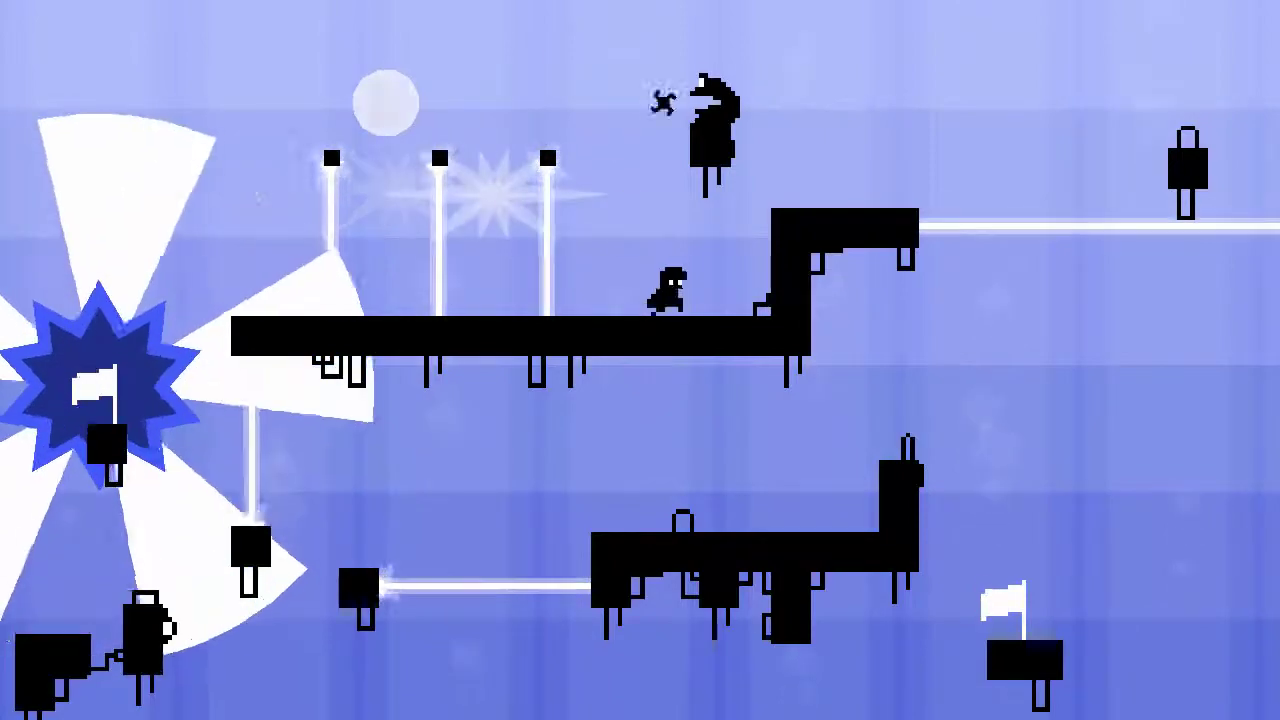
key(Right)
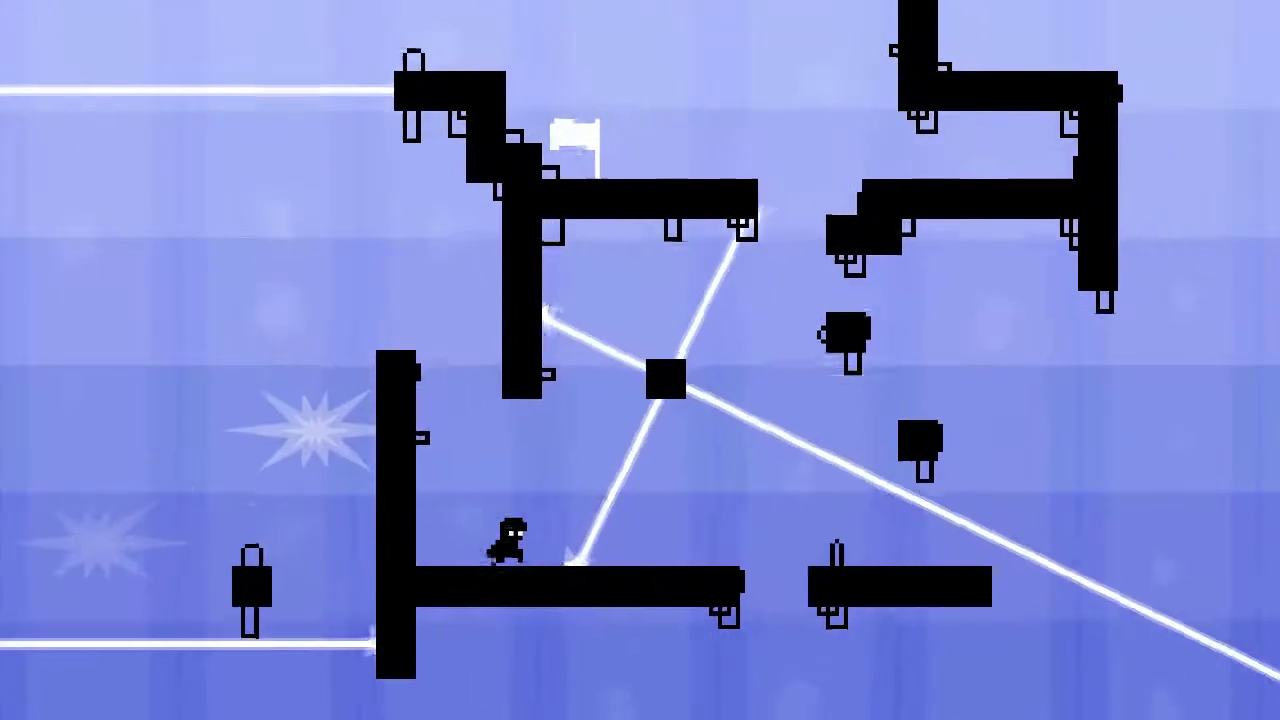
key(Right)
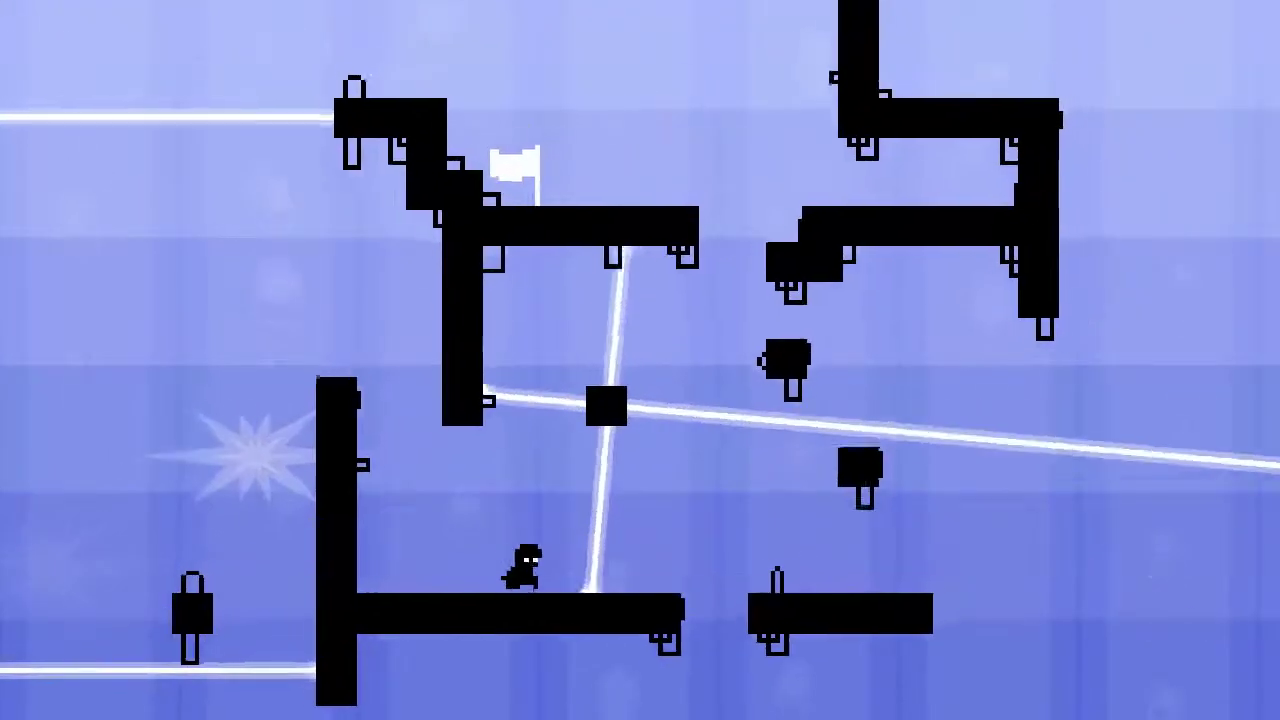
key(Up)
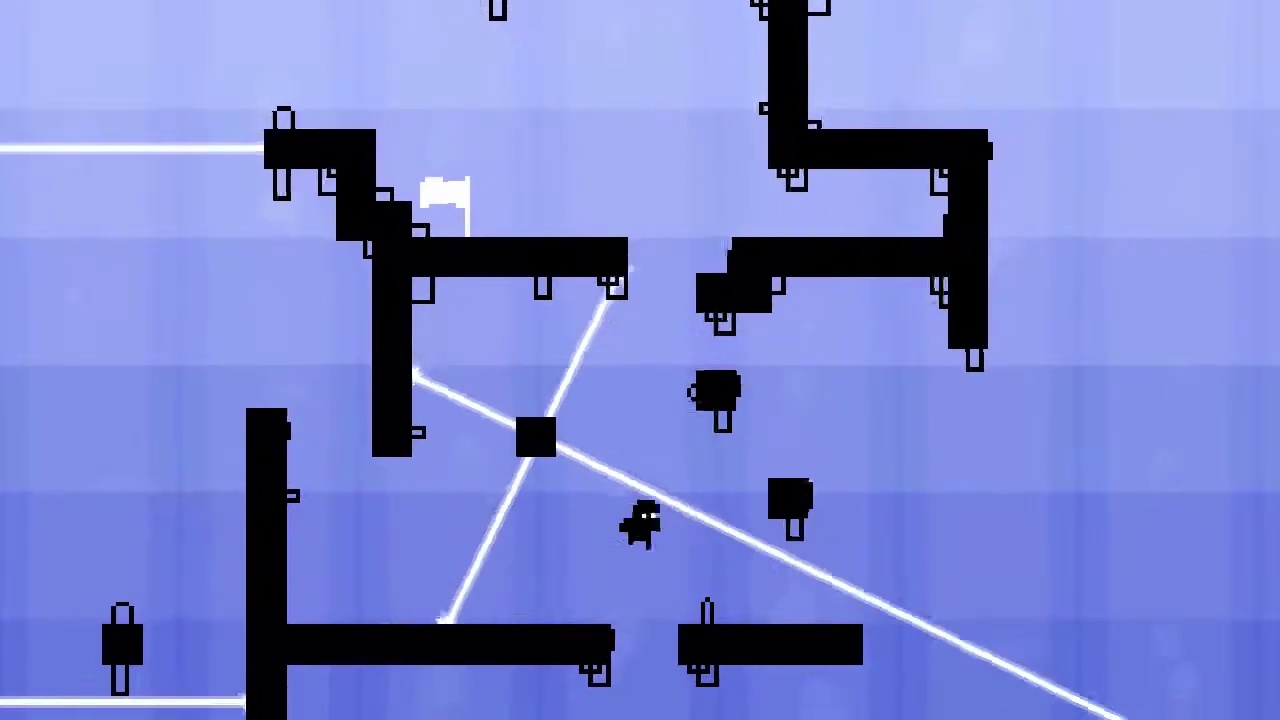
key(Right)
key(Up)
key(Right)
key(Up)
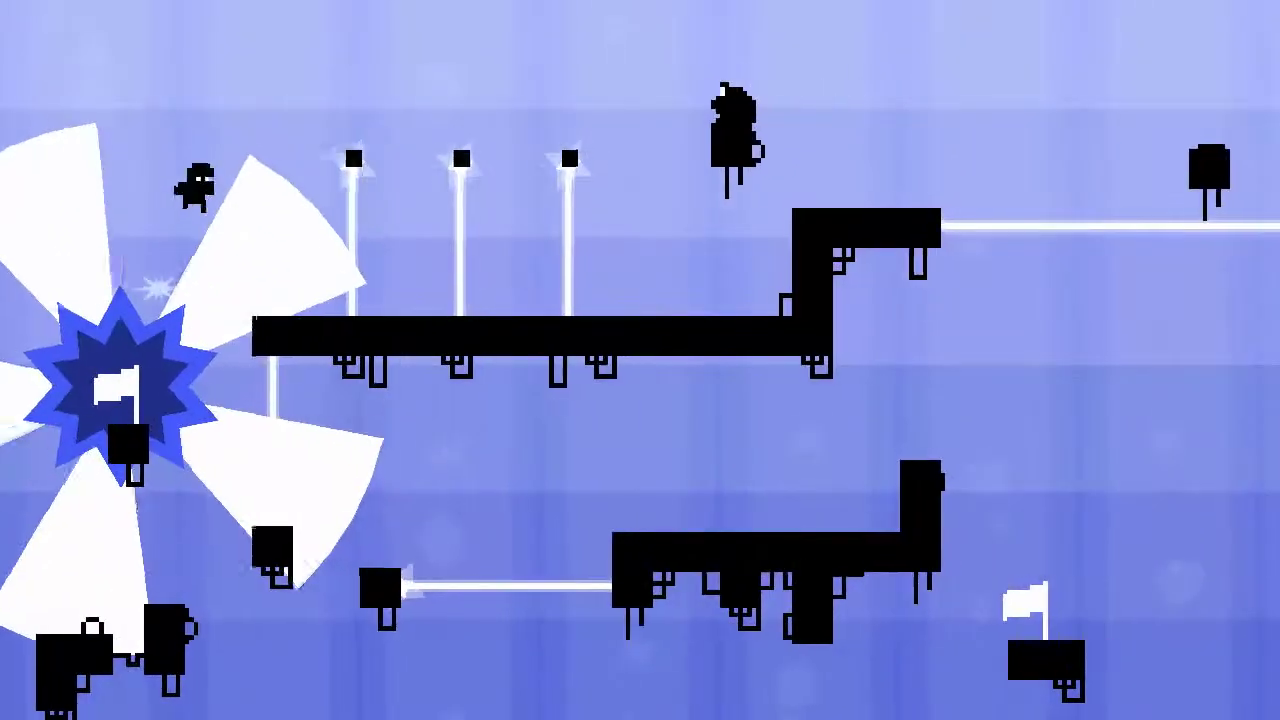
key(Right)
key(Right)
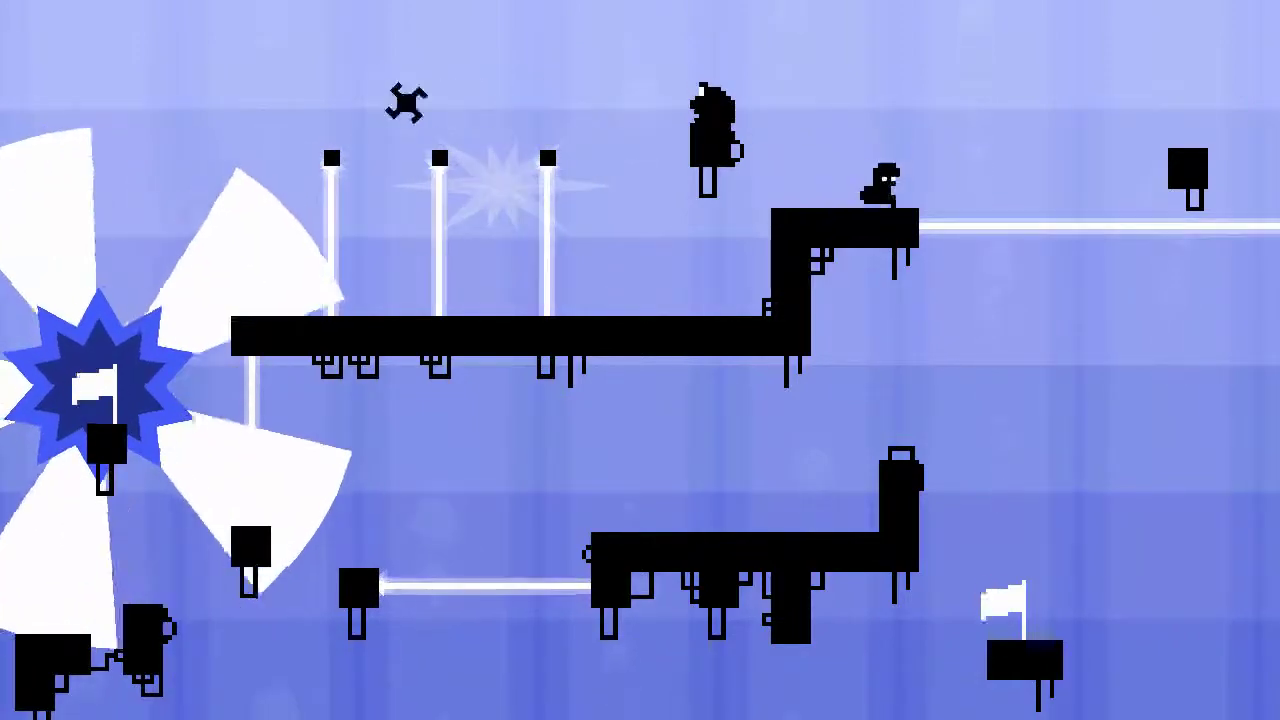
key(Right)
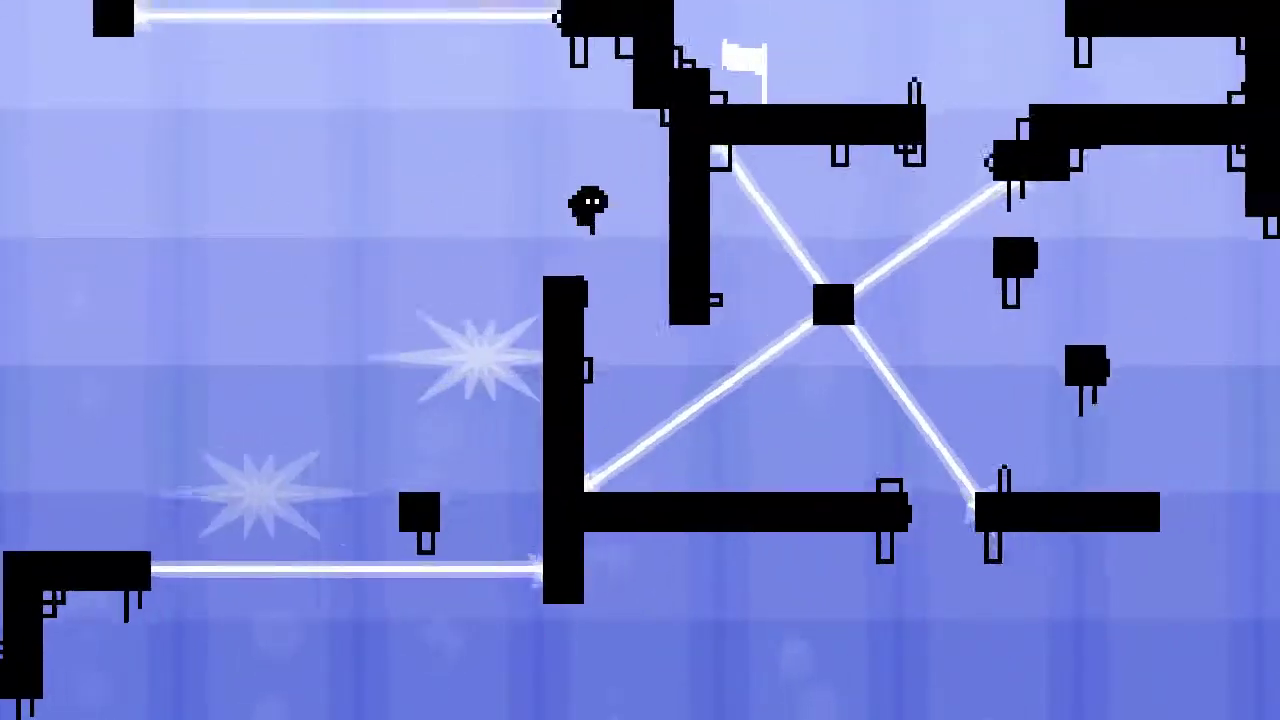
key(Right)
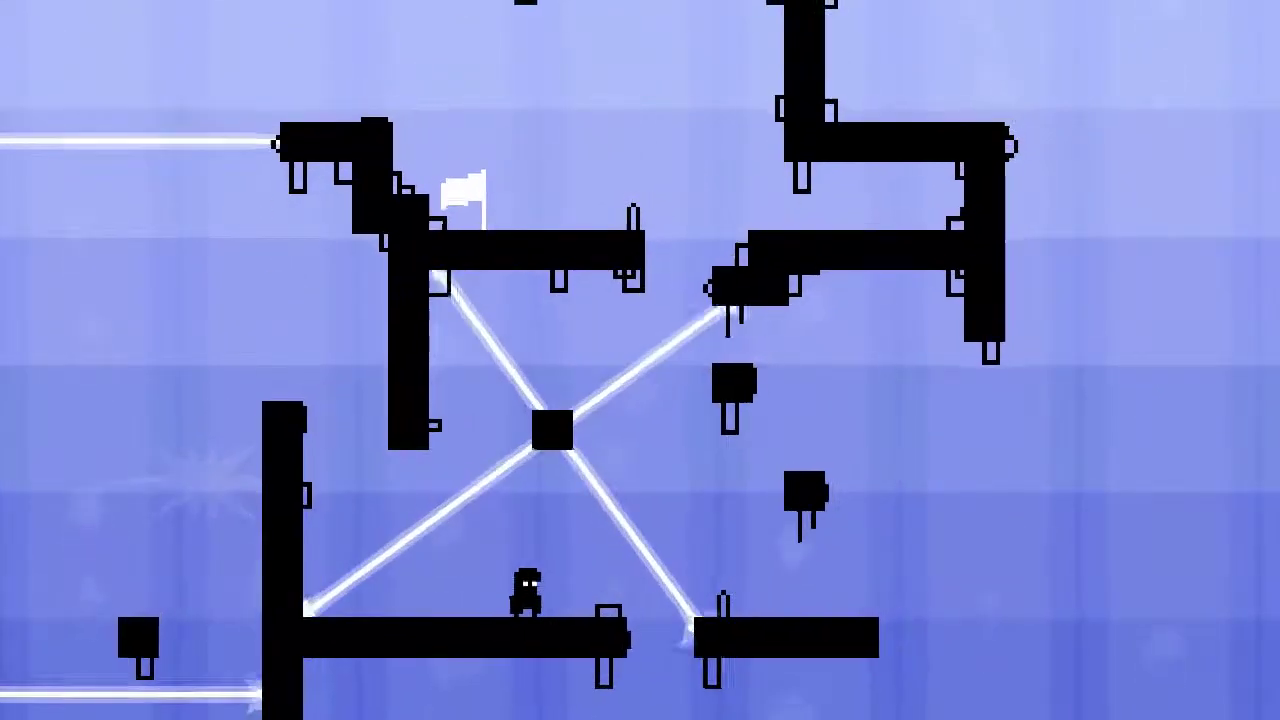
key(Right)
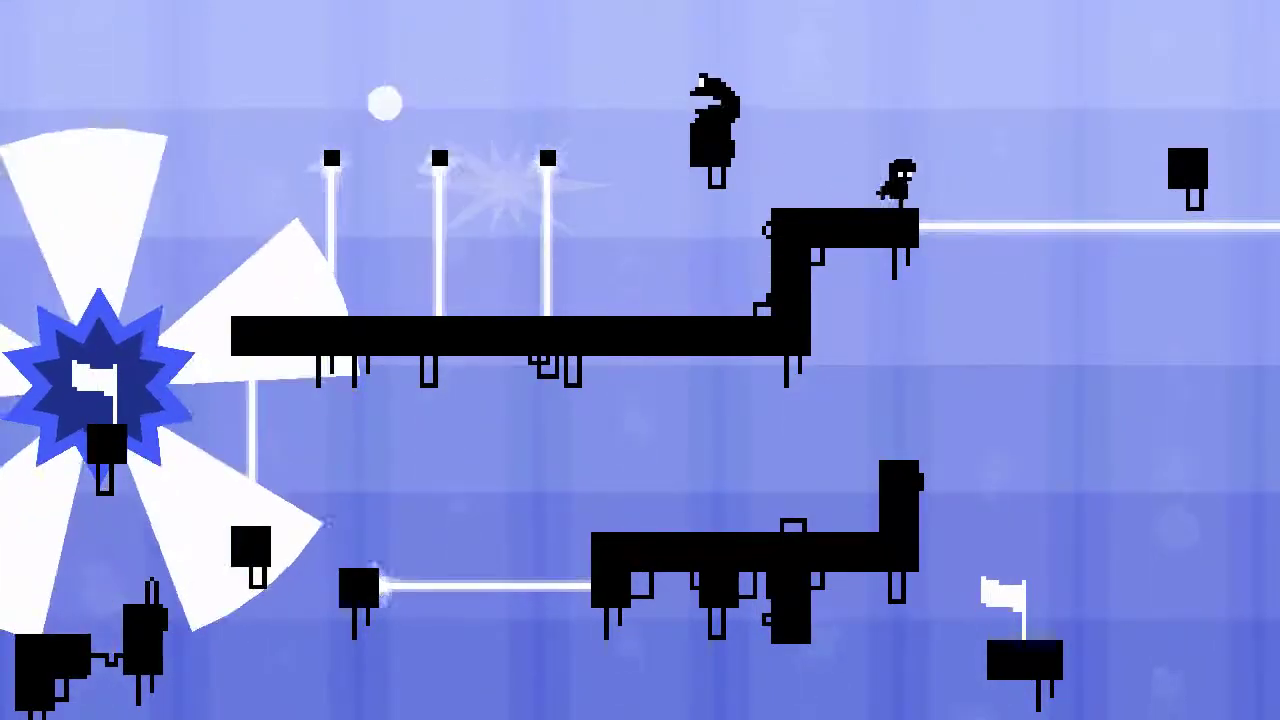
key(Right)
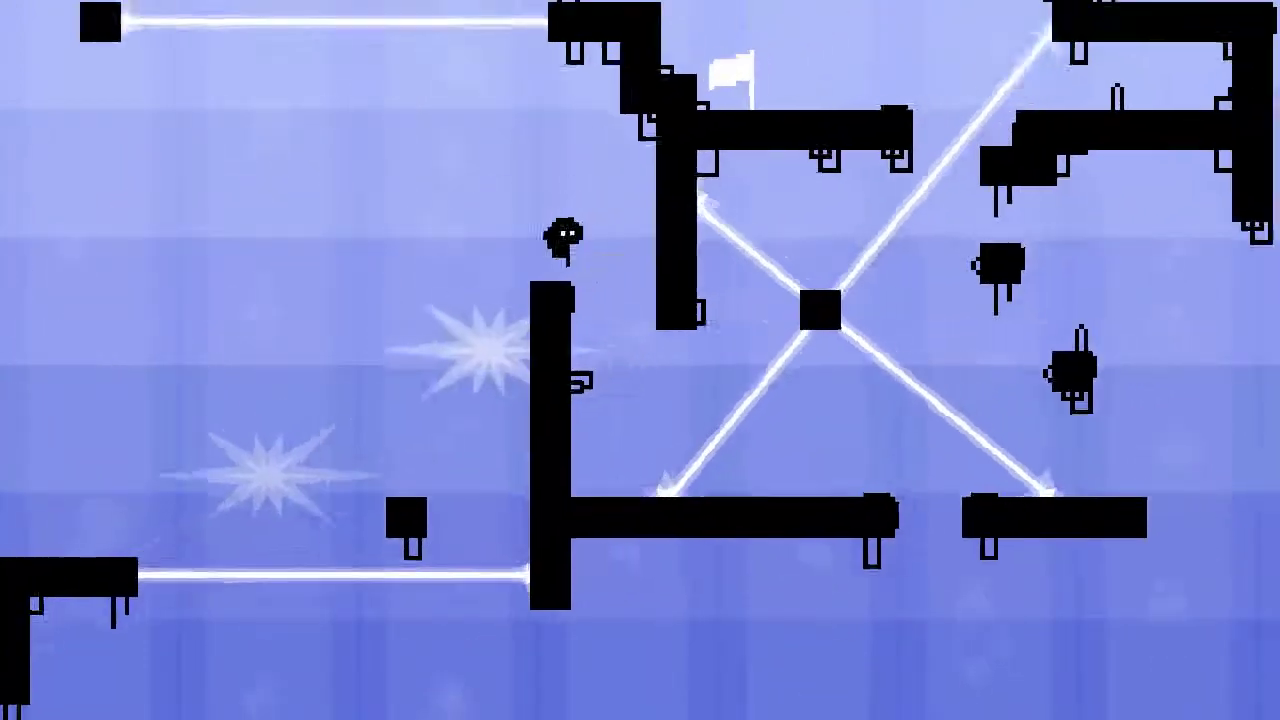
key(Right)
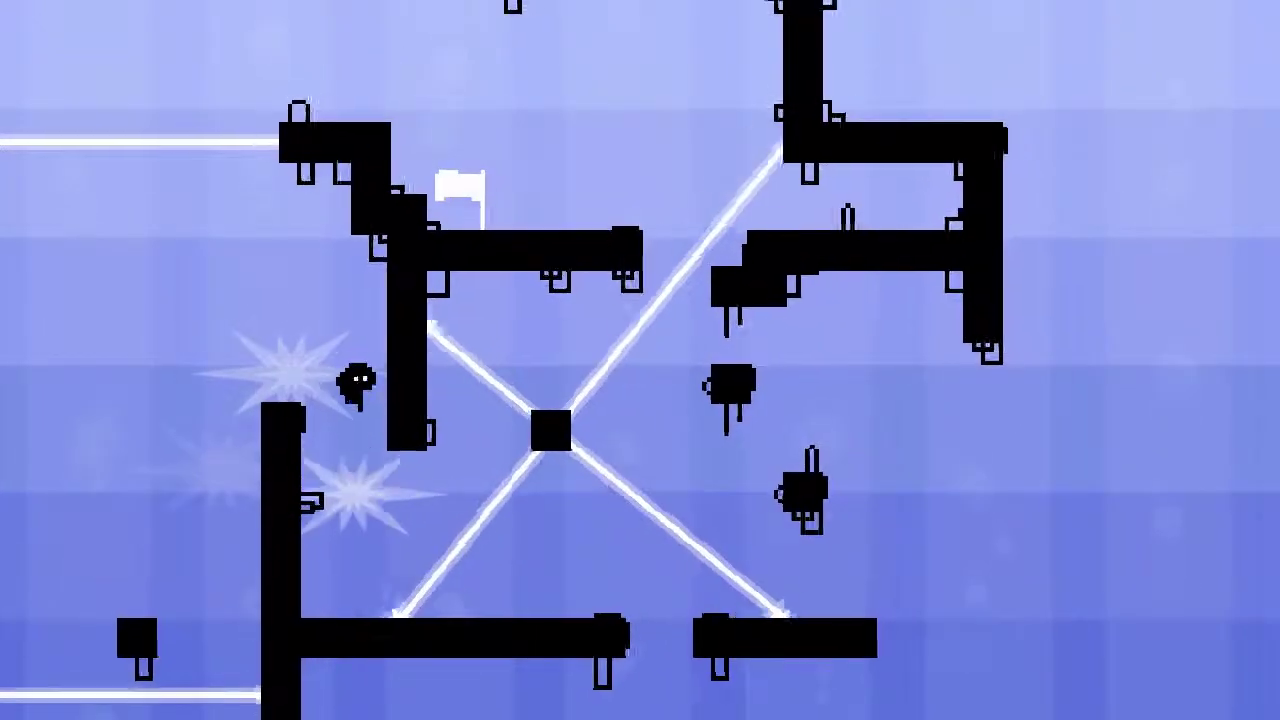
key(Right)
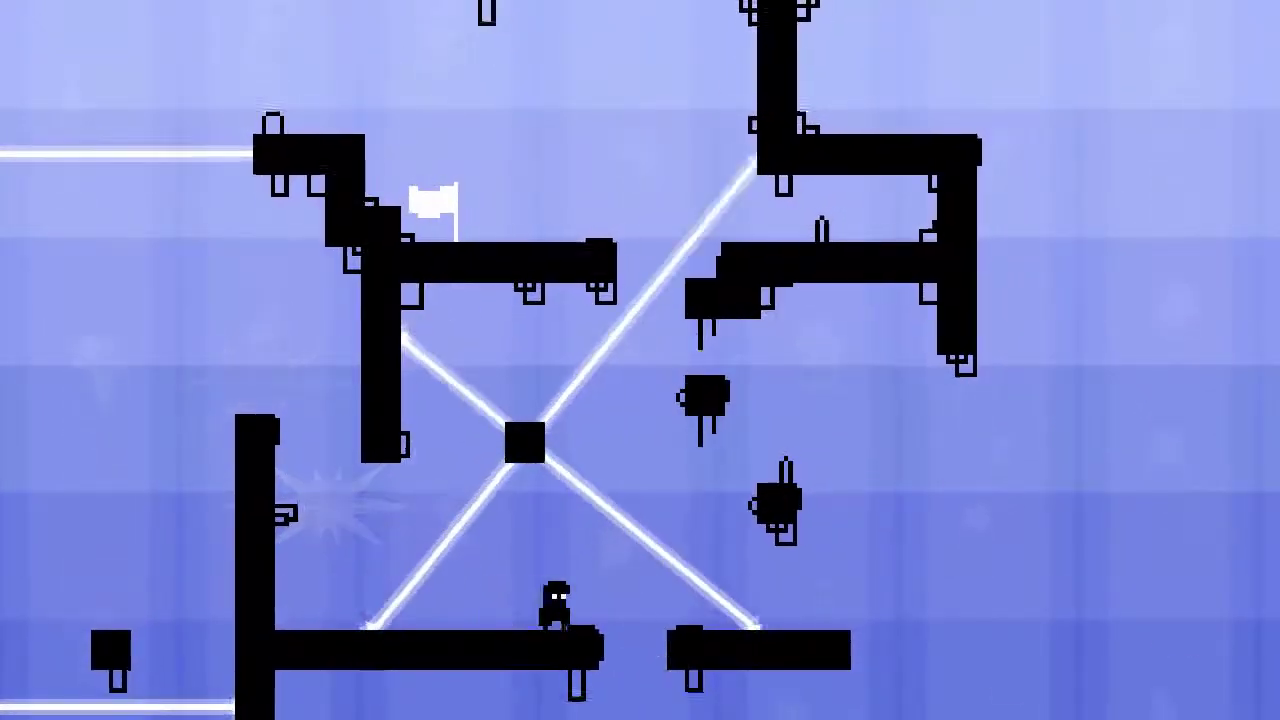
key(Right)
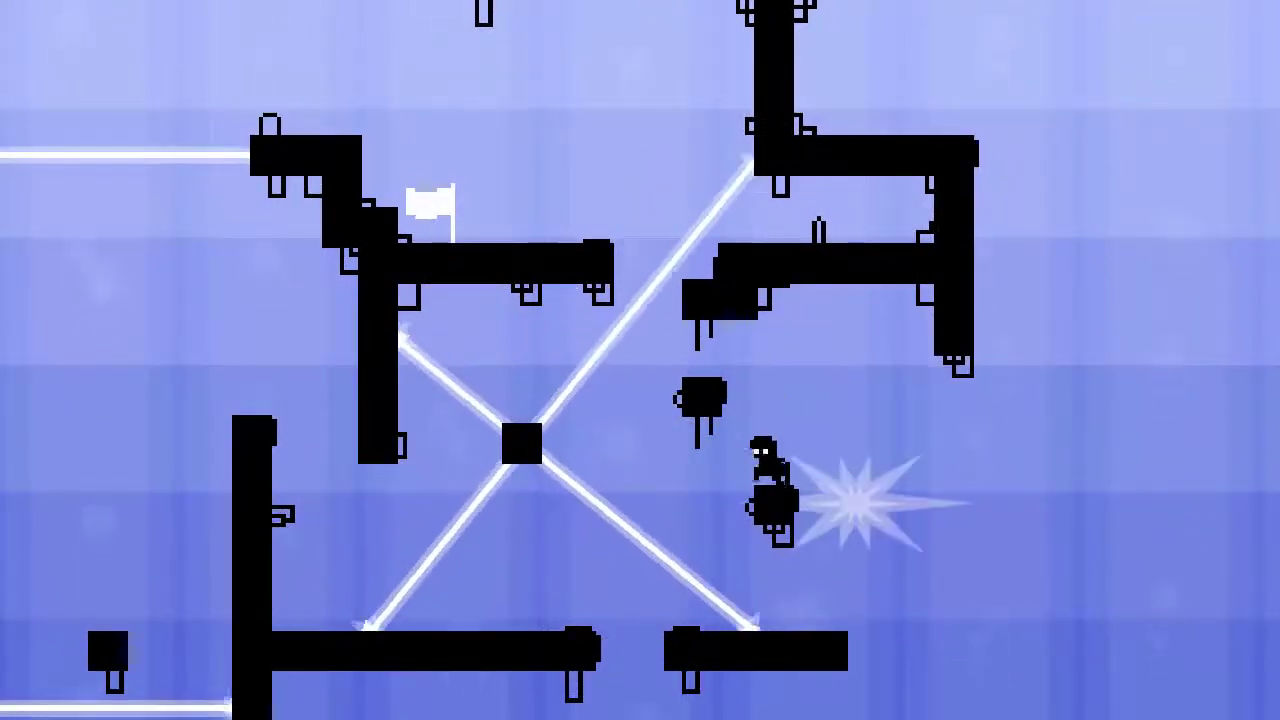
key(Up)
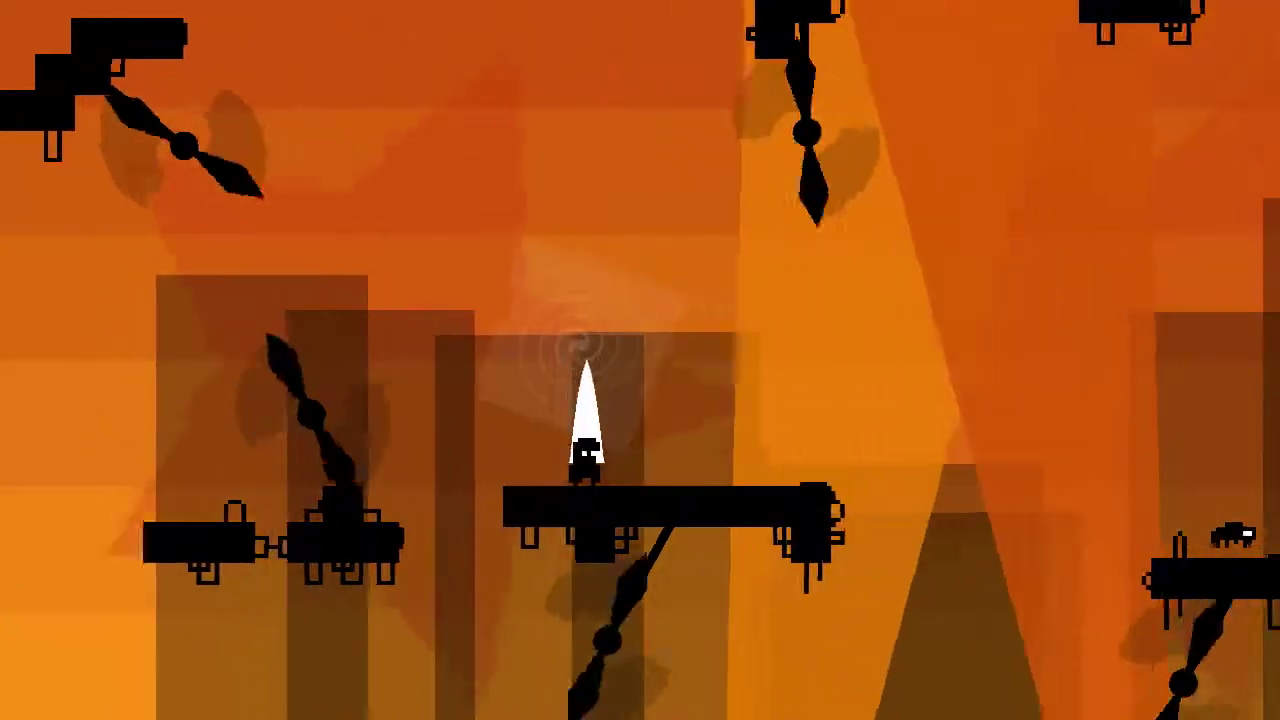
key(Right)
key(space)
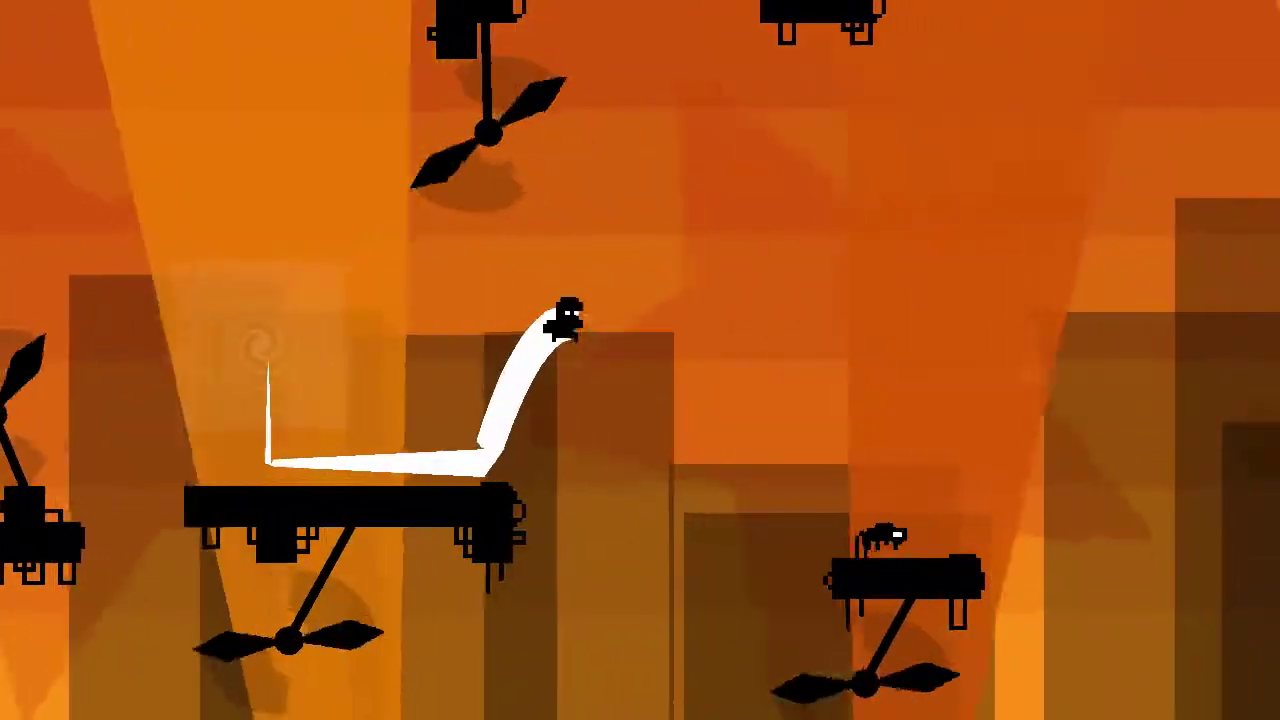
key(space)
key(space)
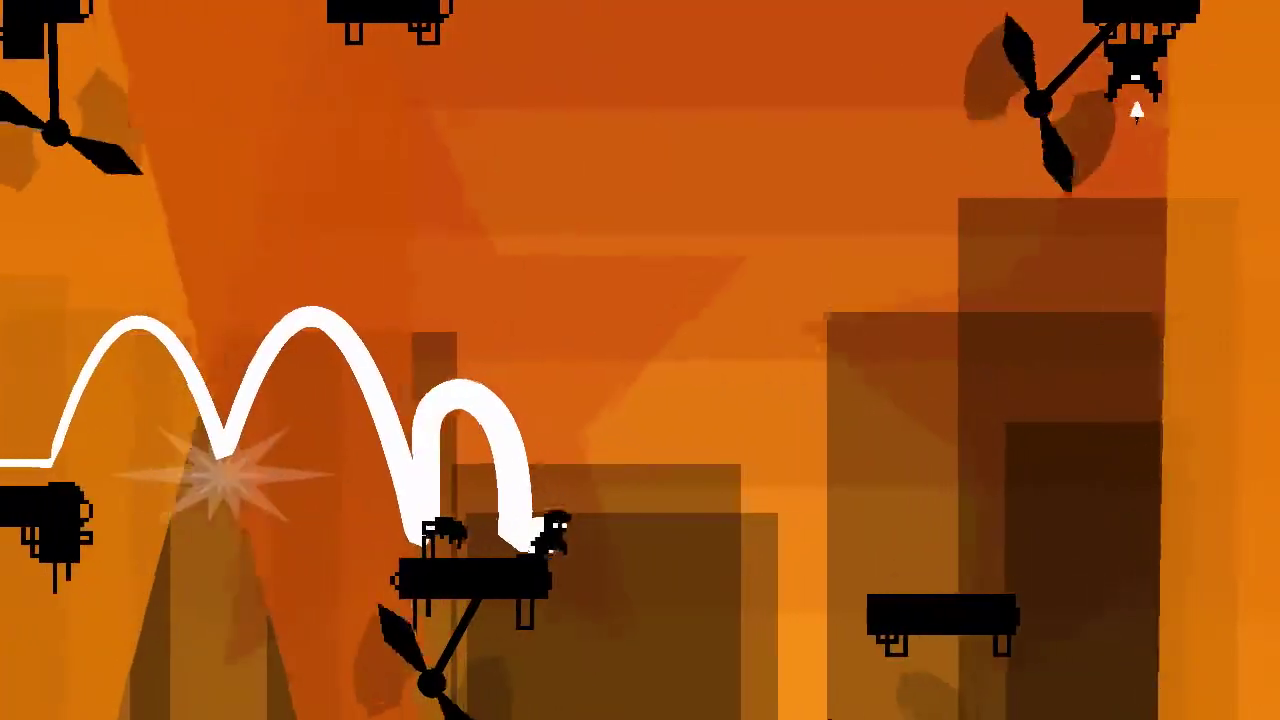
key(space)
key(space)
key(space)
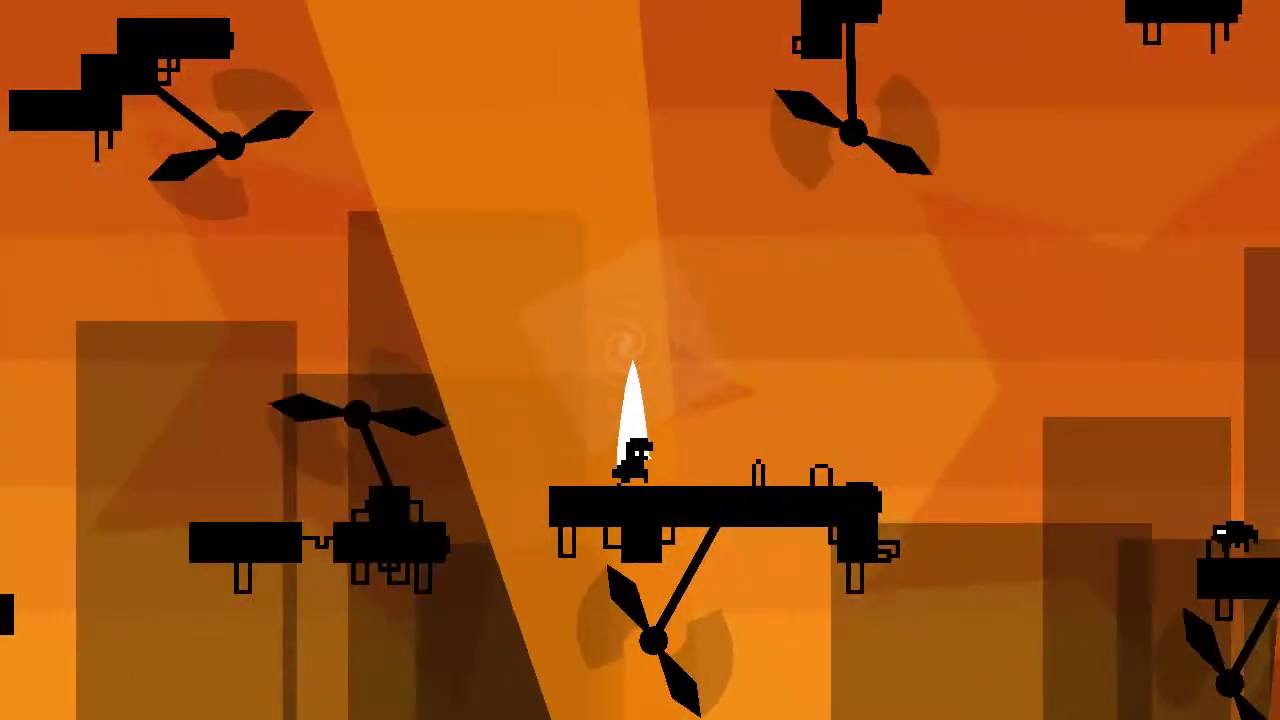
key(space)
key(space)
key(space)
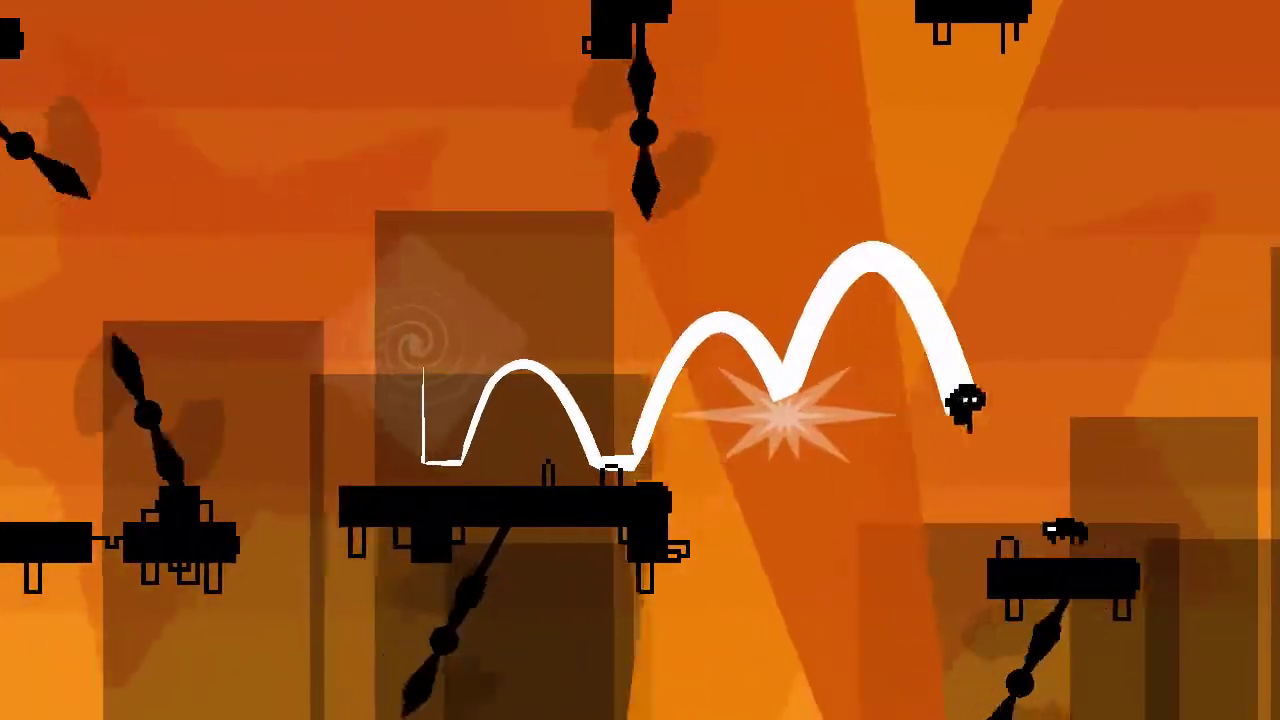
key(space)
key(space)
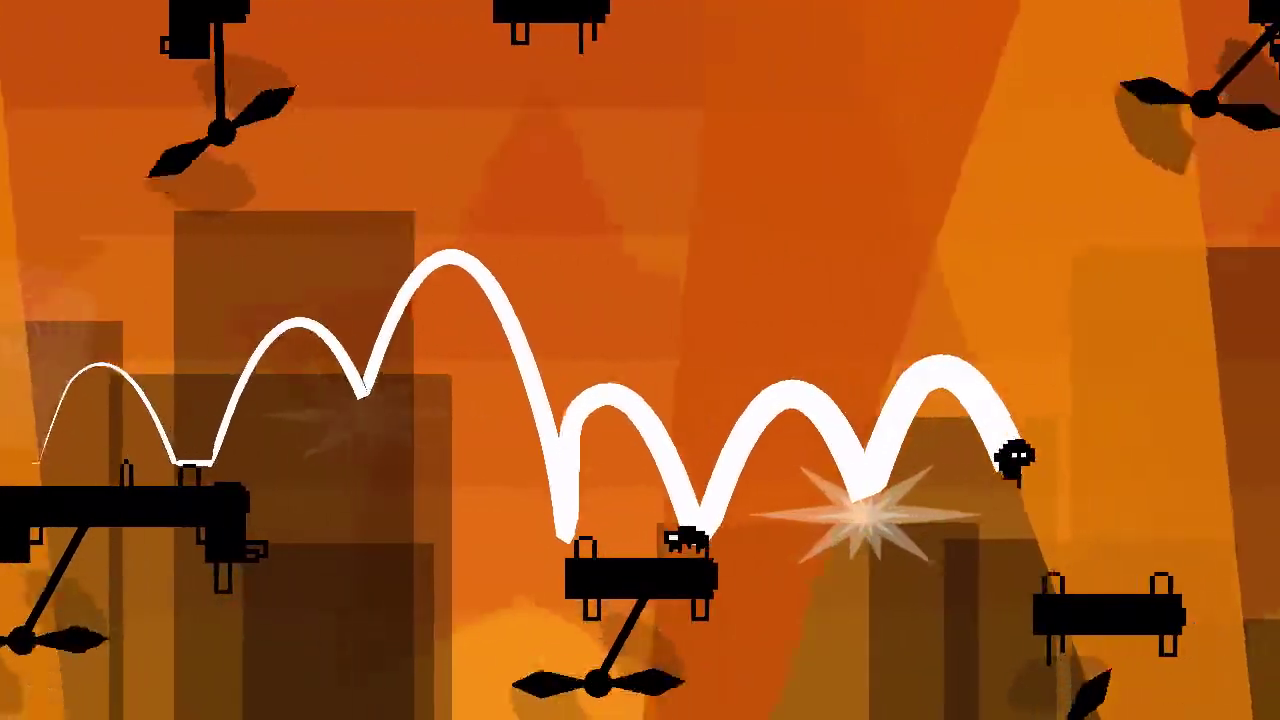
key(space)
key(space)
key(space)
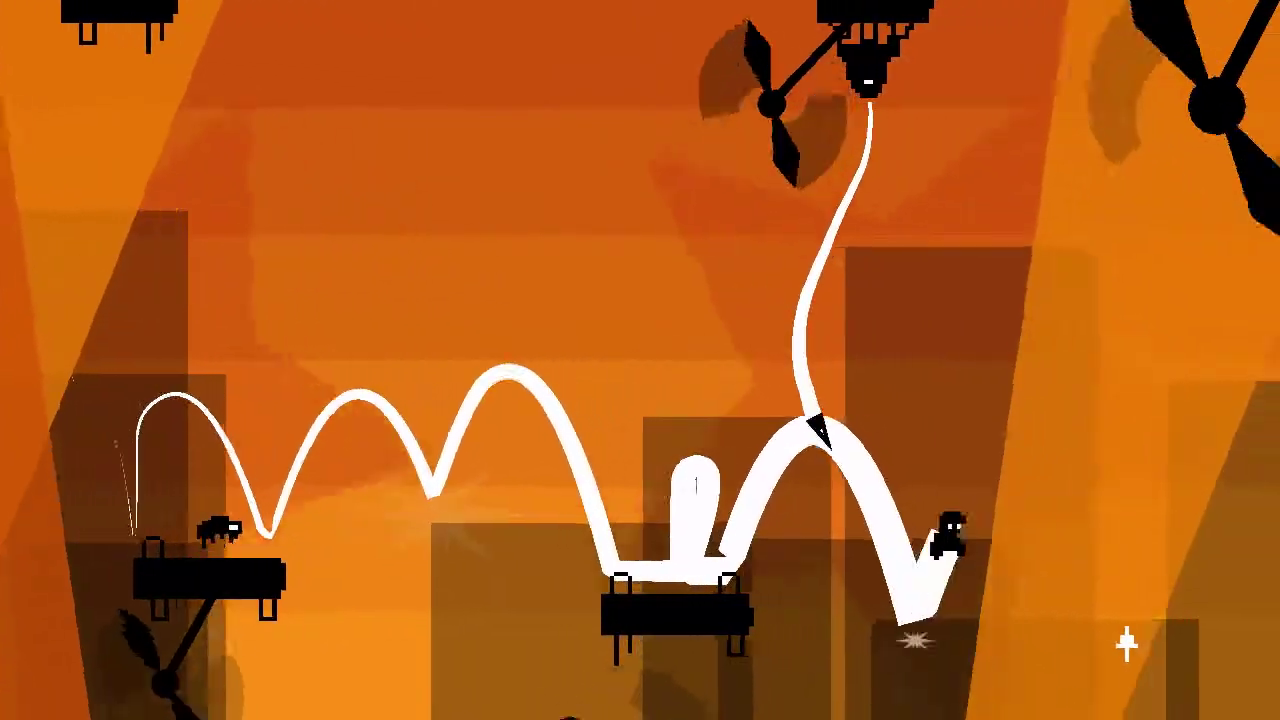
key(space)
key(space)
key(space)
key(space)
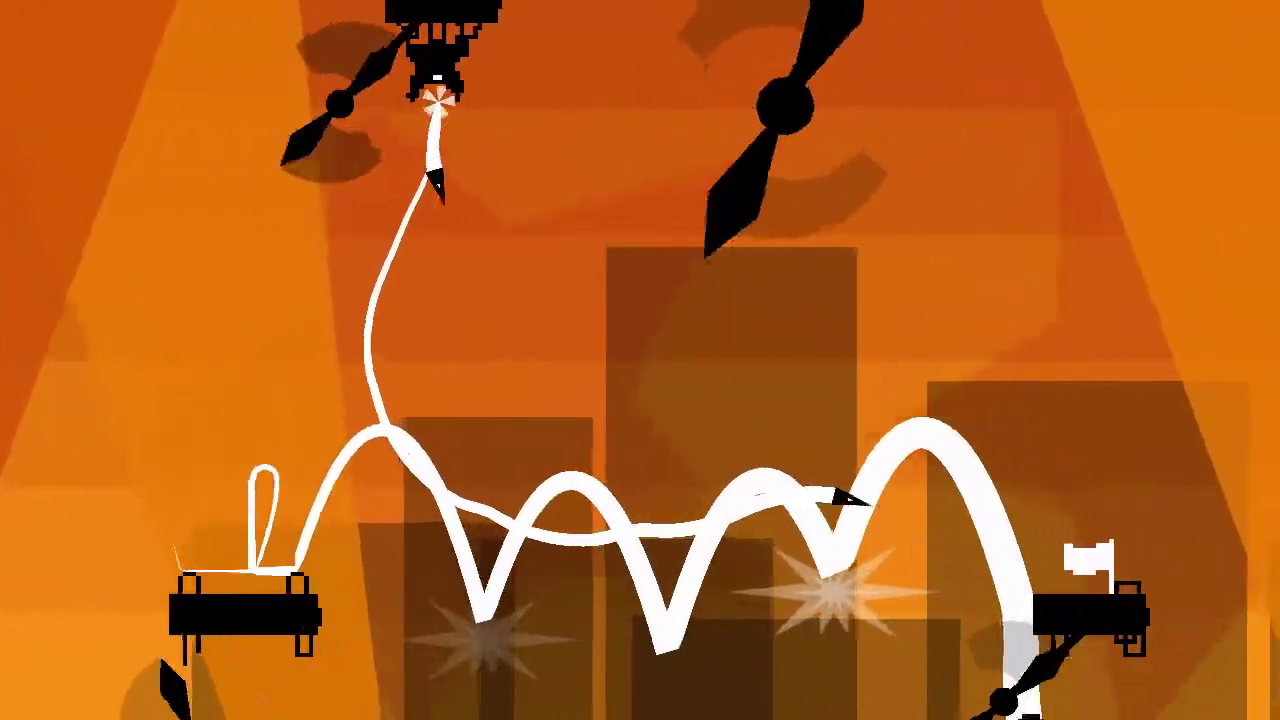
key(space)
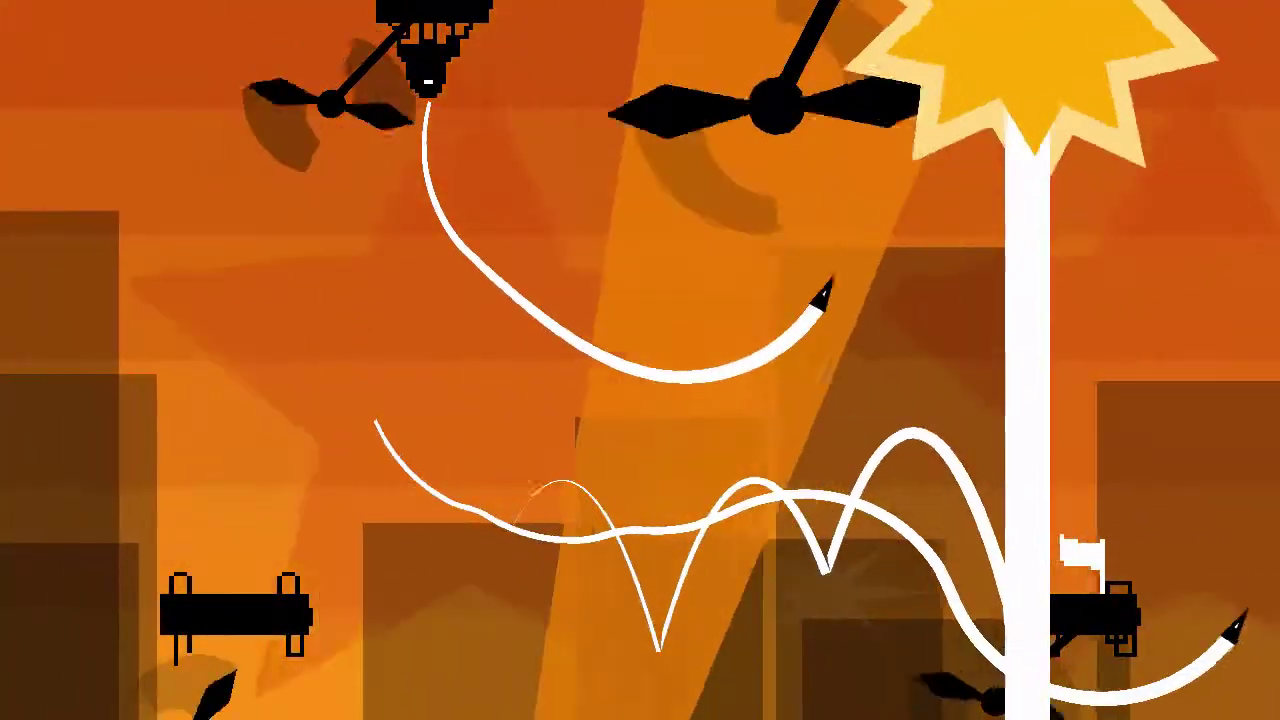
key(space)
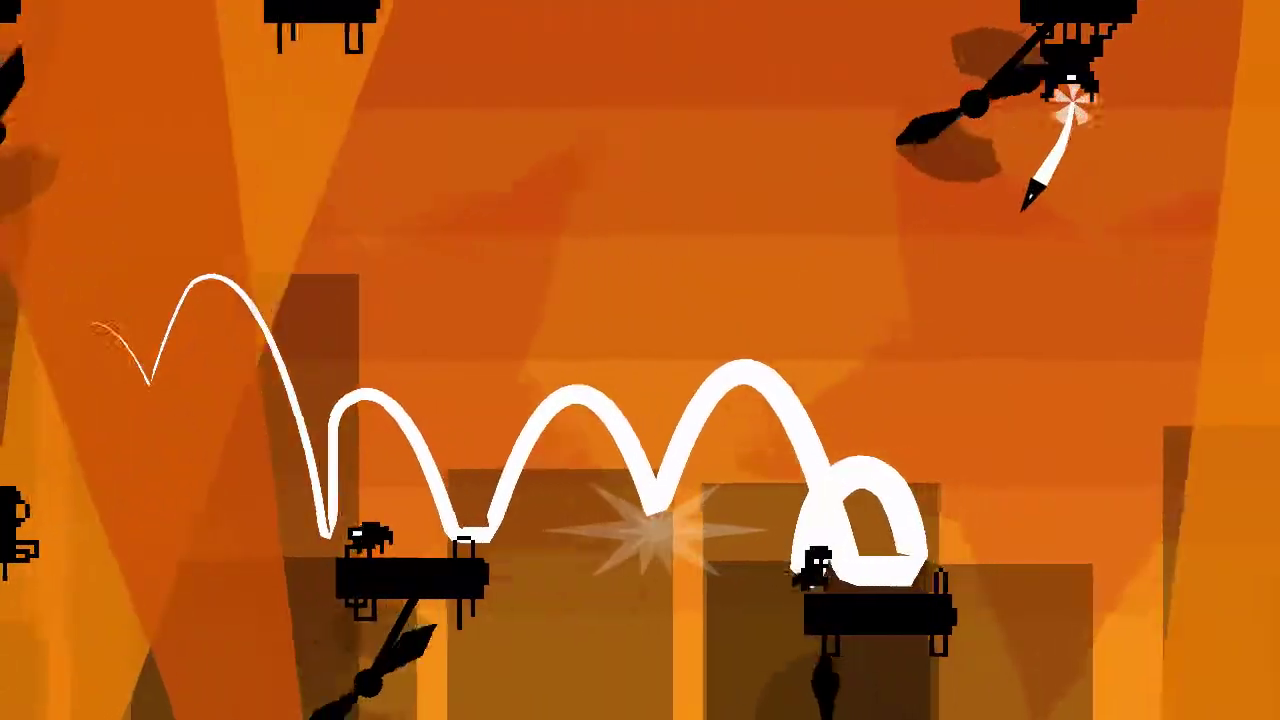
key(space)
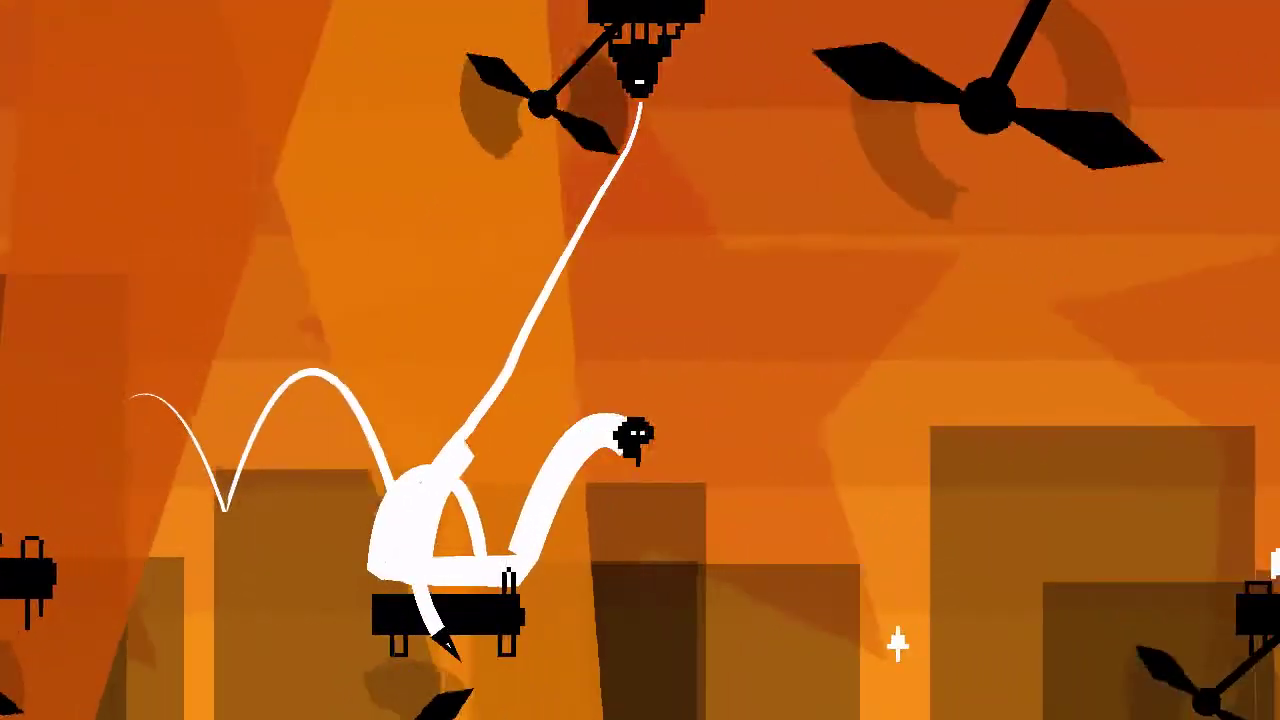
key(space)
key(space)
key(space)
key(space)
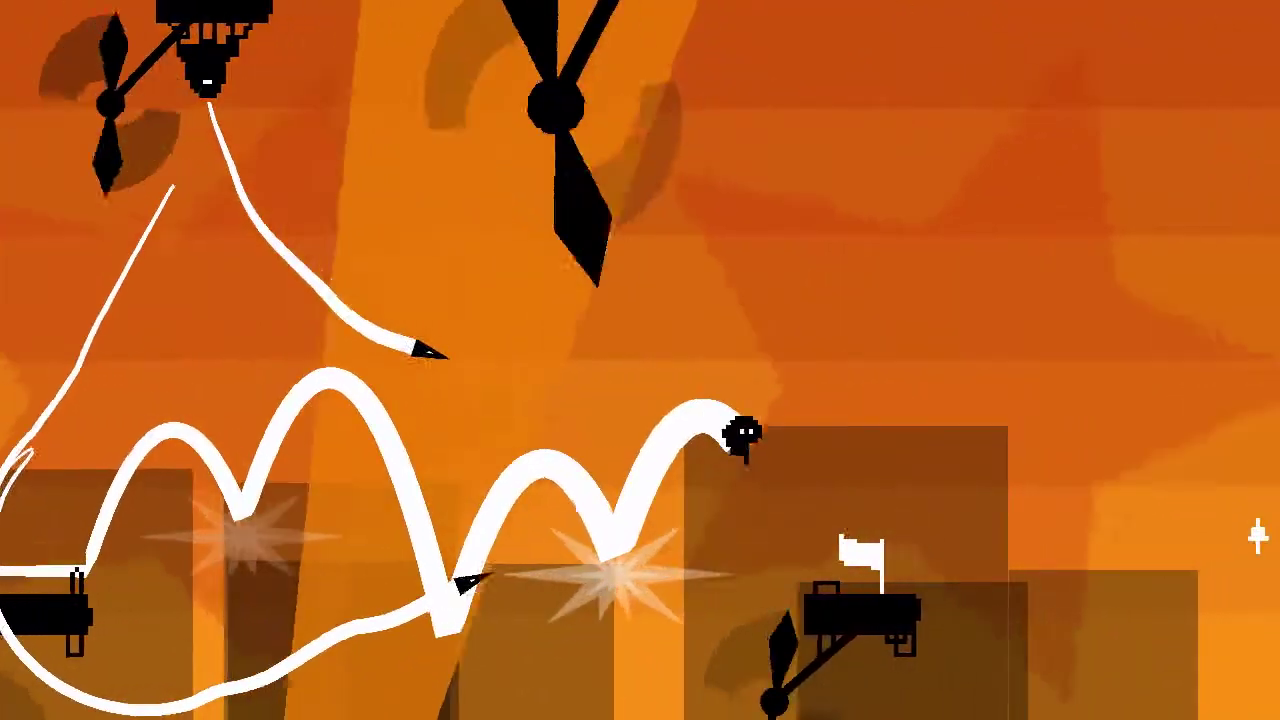
key(space)
key(space)
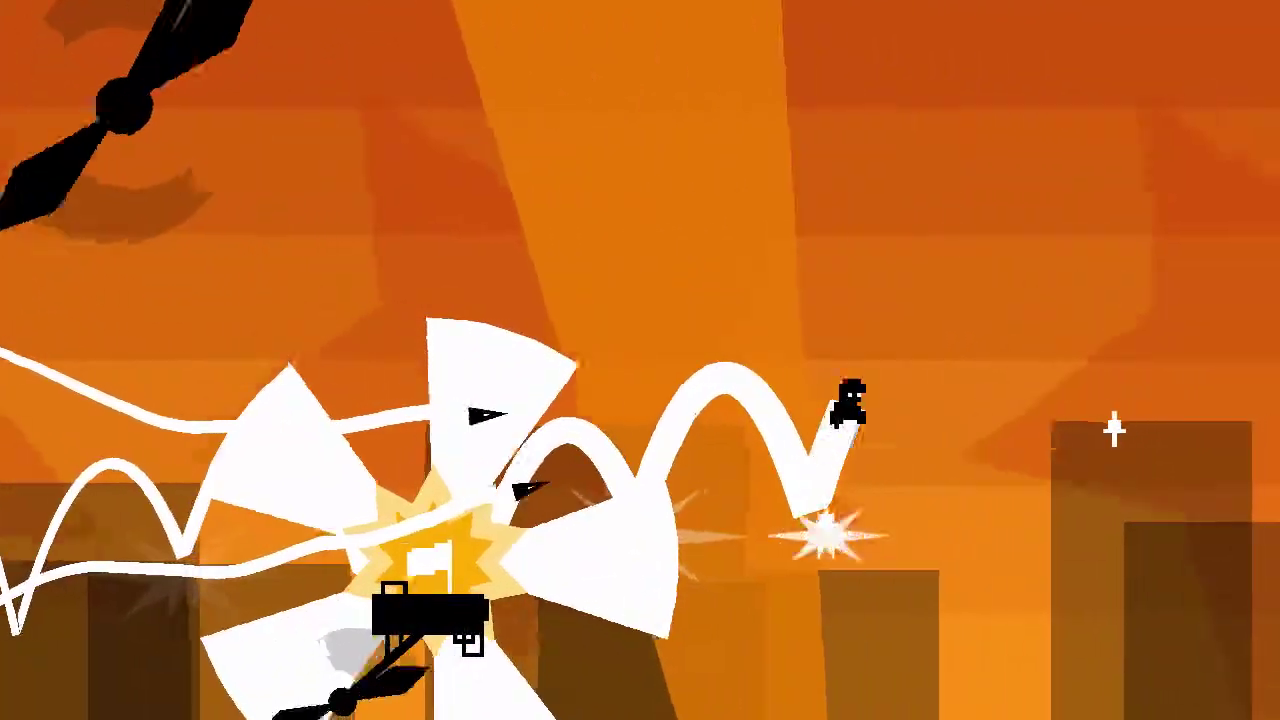
key(space)
key(space)
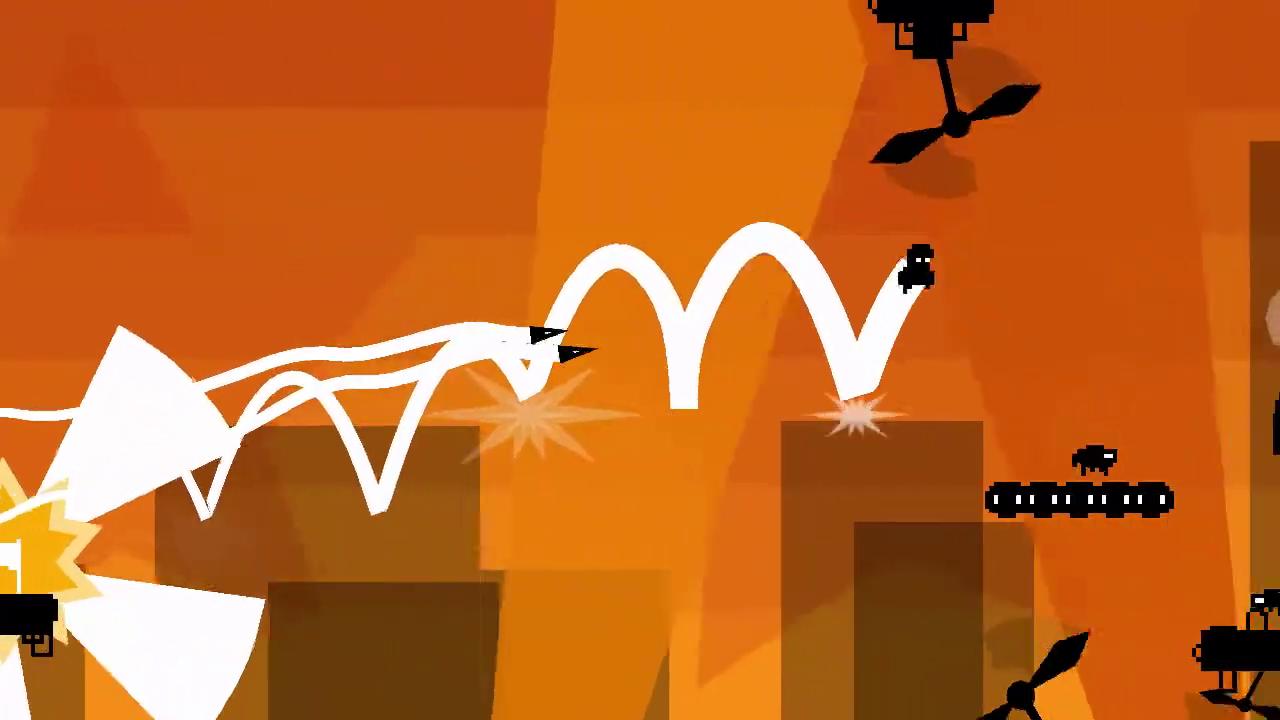
key(space)
key(space)
key(space)
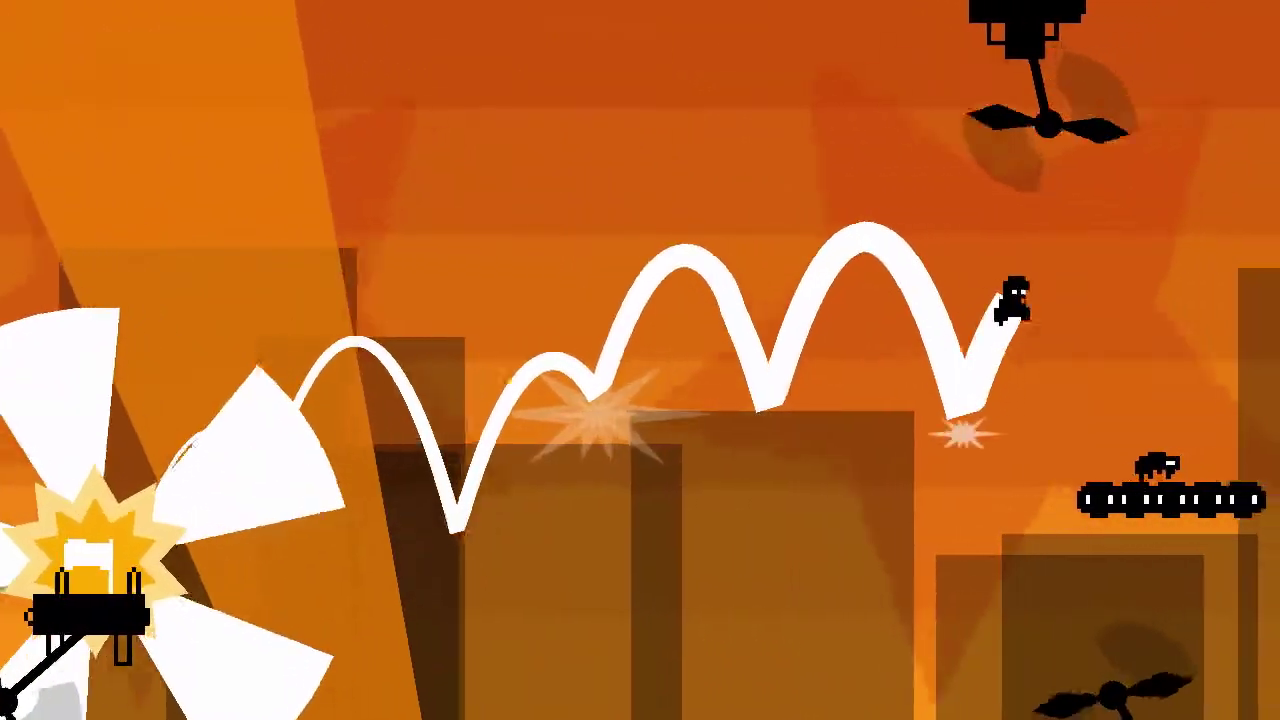
key(space)
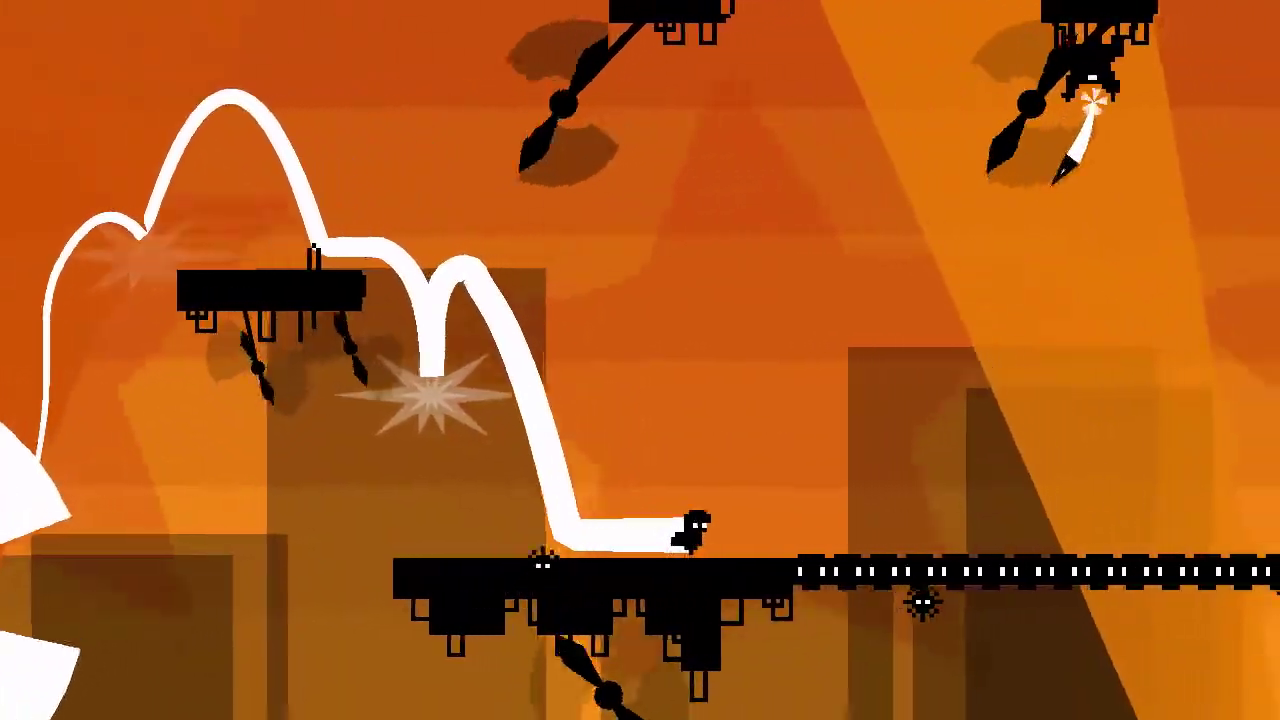
key(space)
key(space)
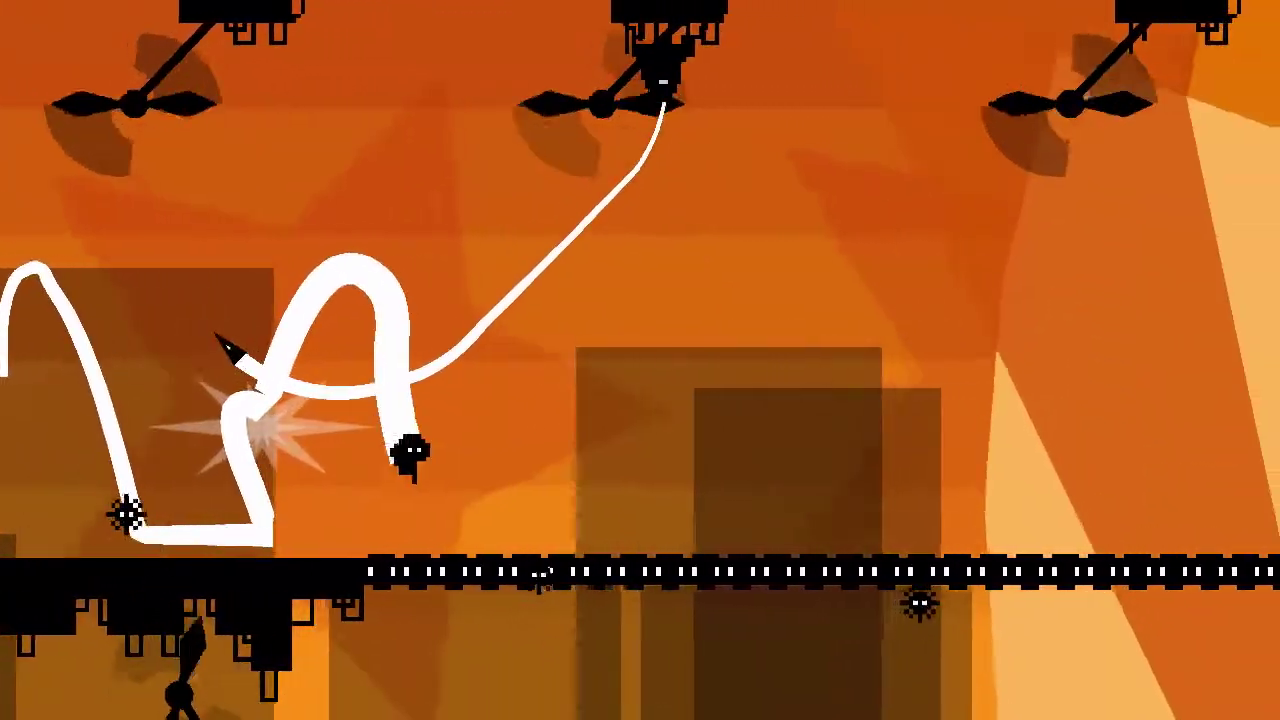
key(space)
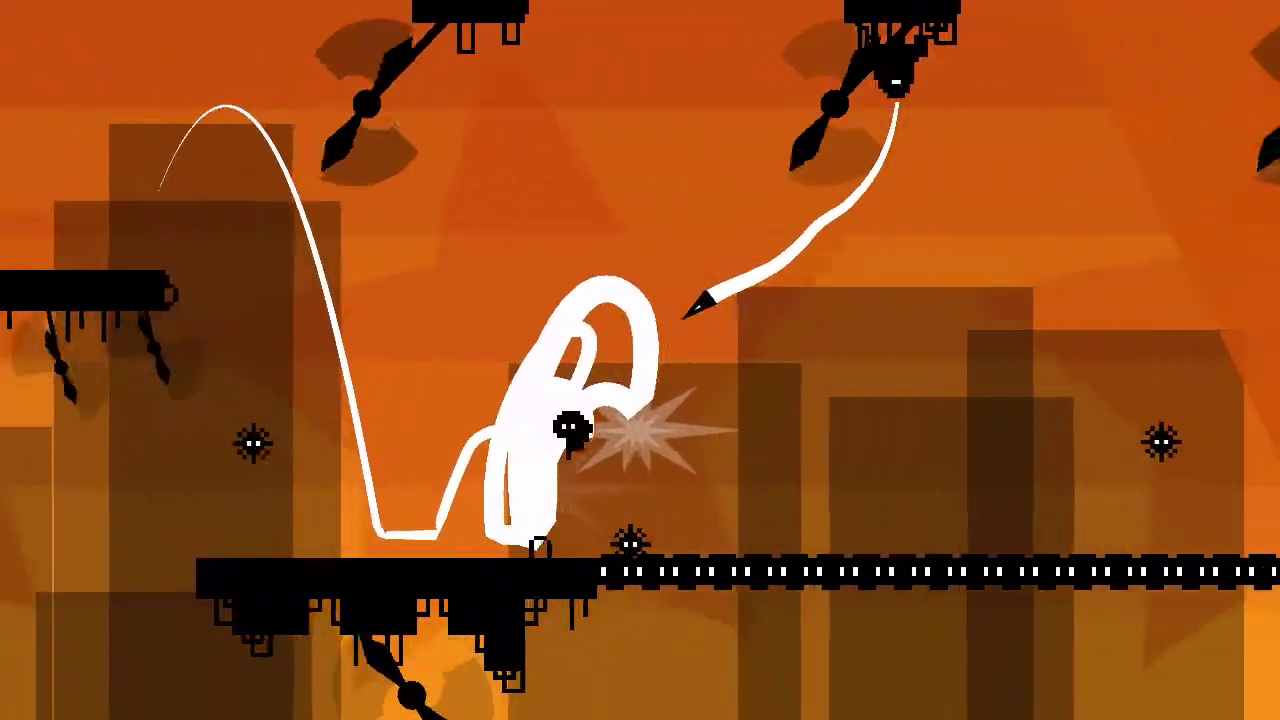
key(space)
key(space)
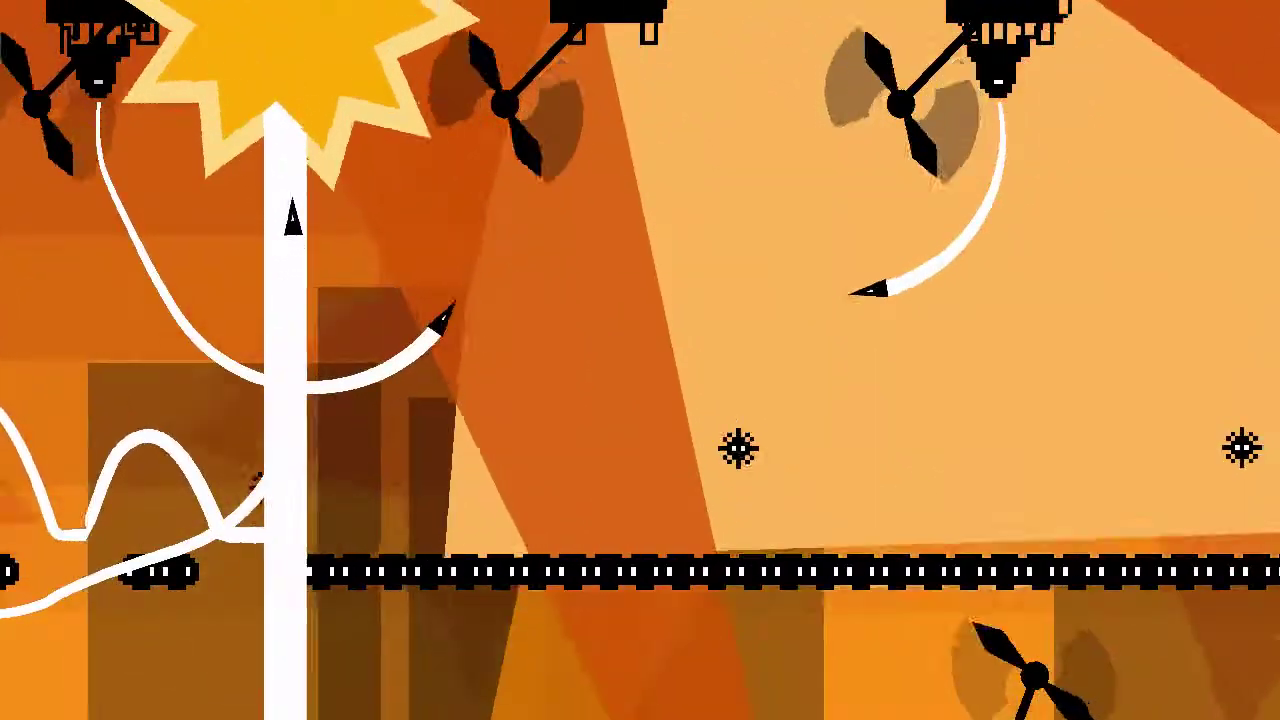